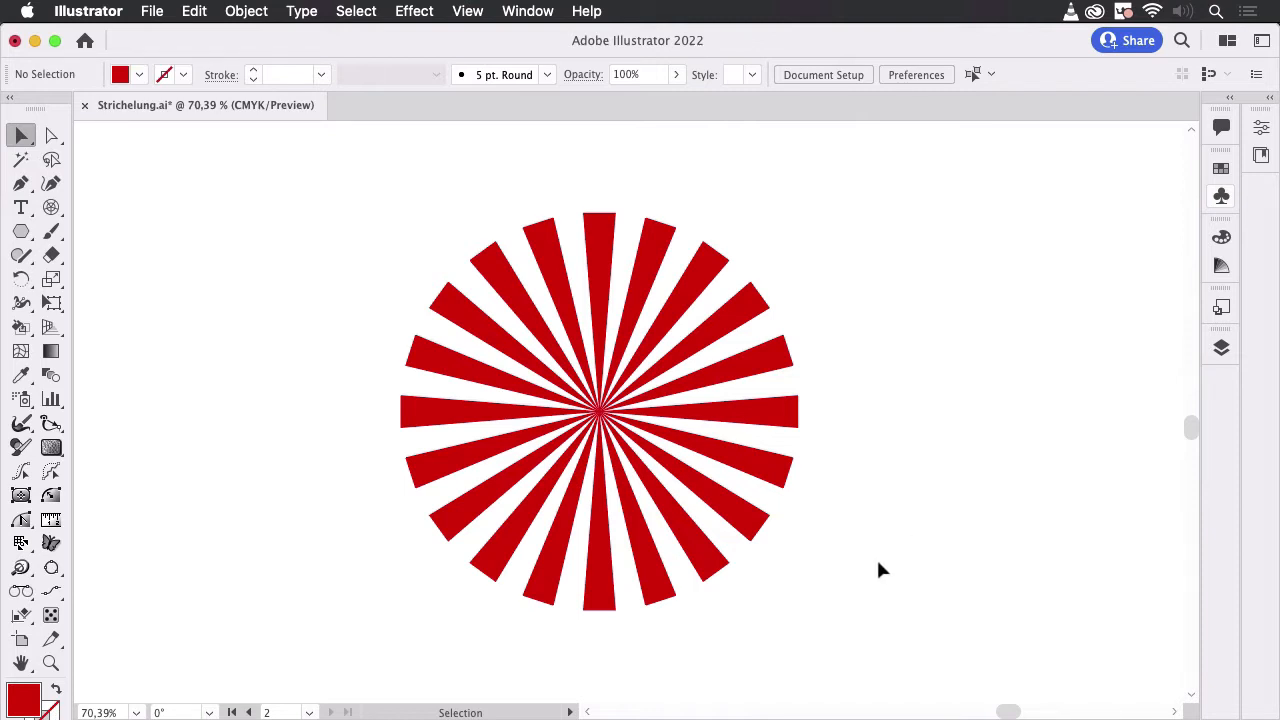
- Try narrowing only the bottom ray of the sunburst, and undo the change
{"action": "left_click", "coordinate": [601, 597]}
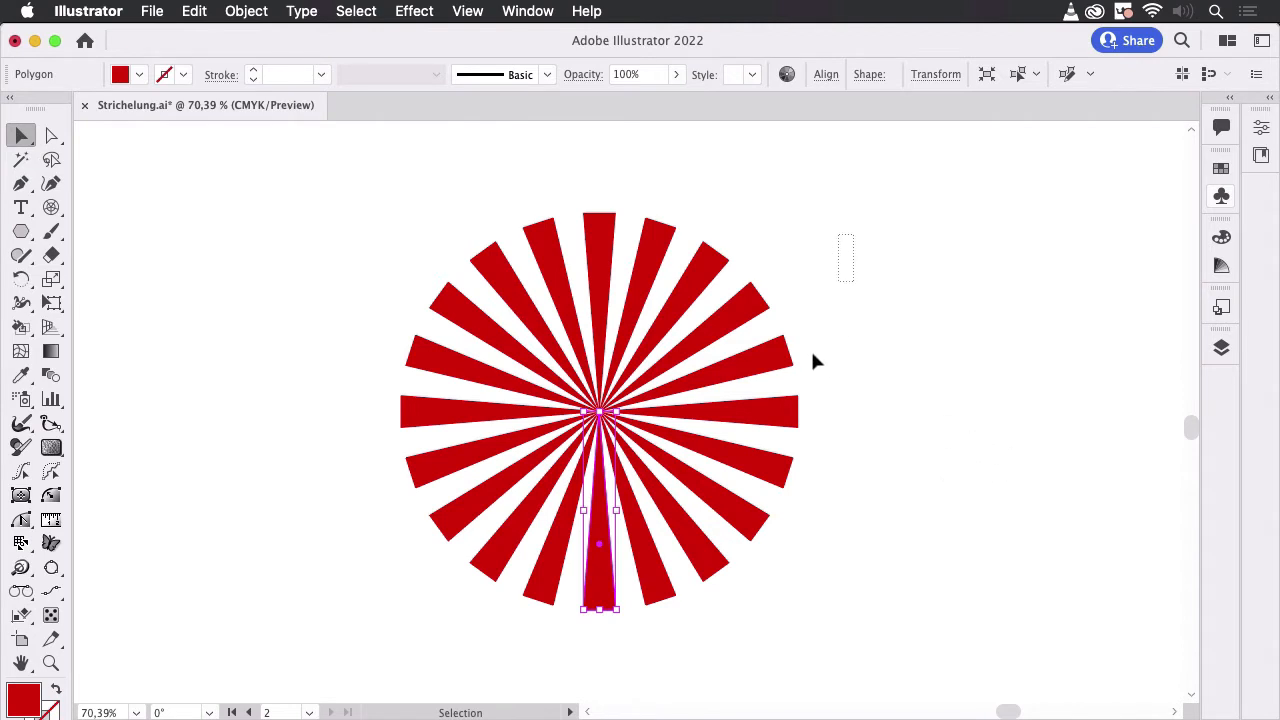
{"action": "left_click_drag", "start_coordinate": [745, 585], "coordinate": [746, 585]}
{"action": "left_click", "coordinate": [922, 512]}
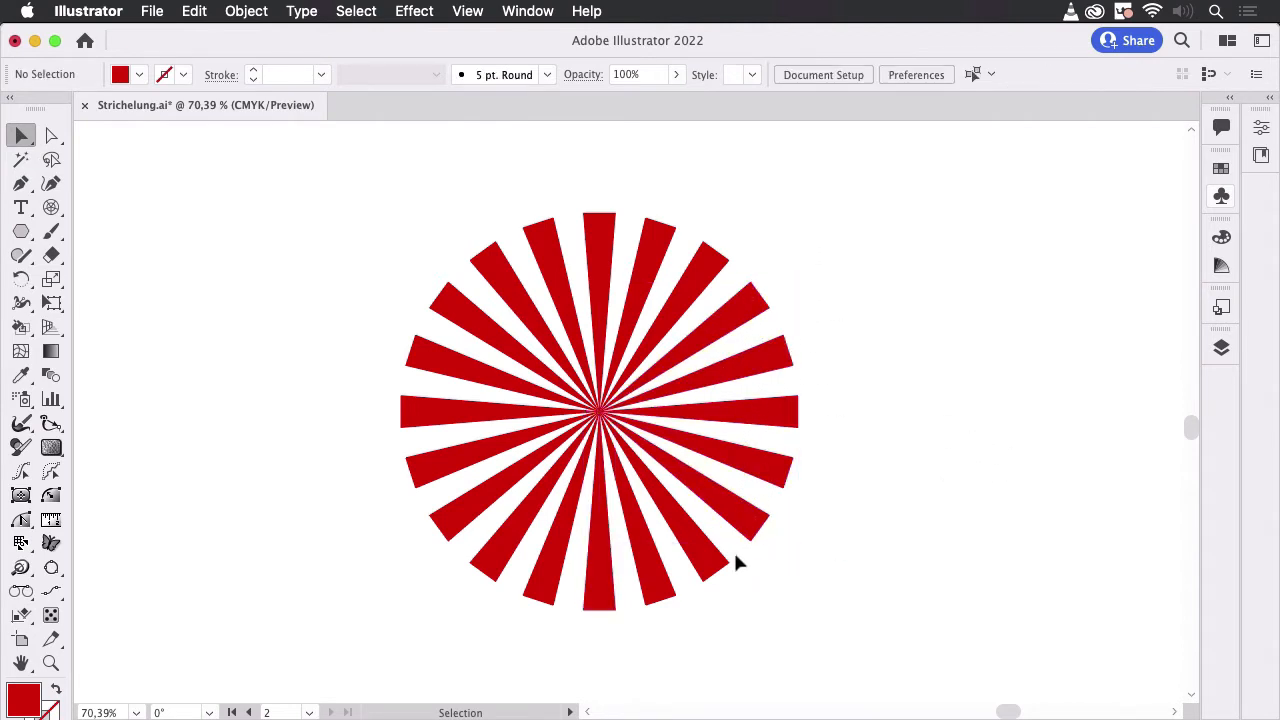
{"action": "left_click", "coordinate": [603, 598]}
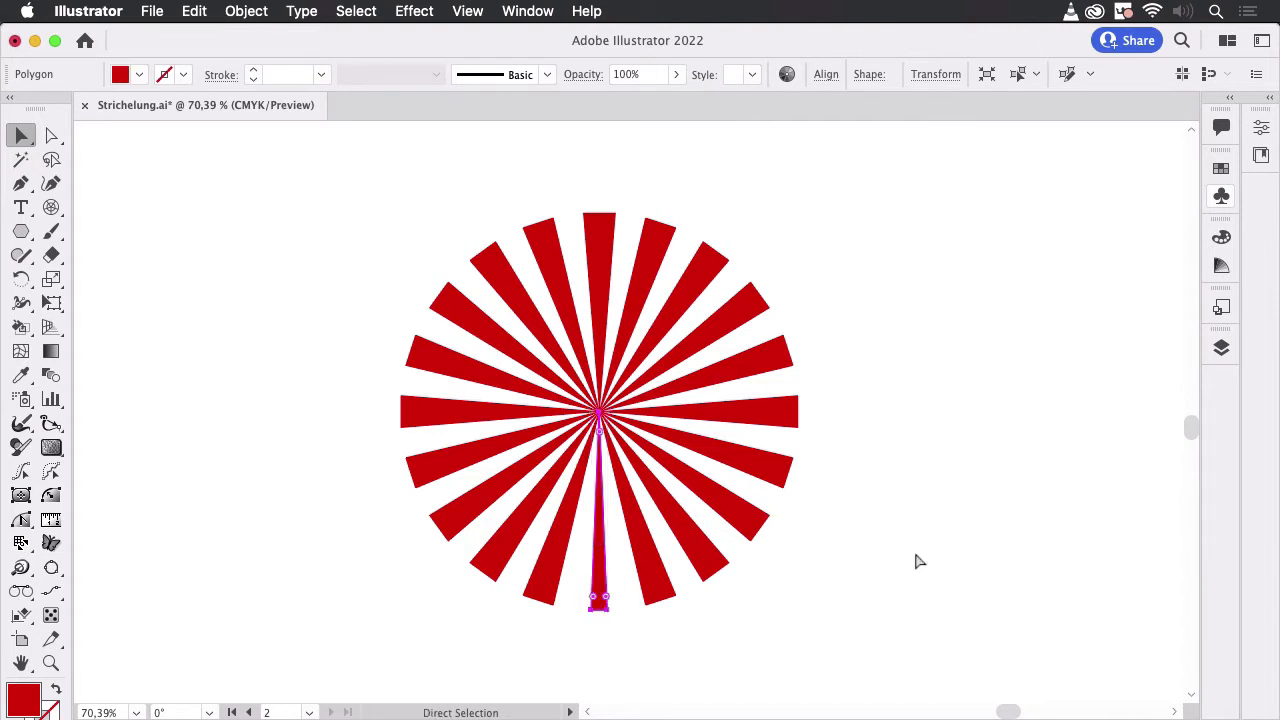
{"action": "key", "text": "super+z"}
{"action": "left_click", "coordinate": [978, 495]}
- Duplicate the bottom ray of the sunburst into the empty area to the right, level with the original
{"action": "key", "text": "space"}
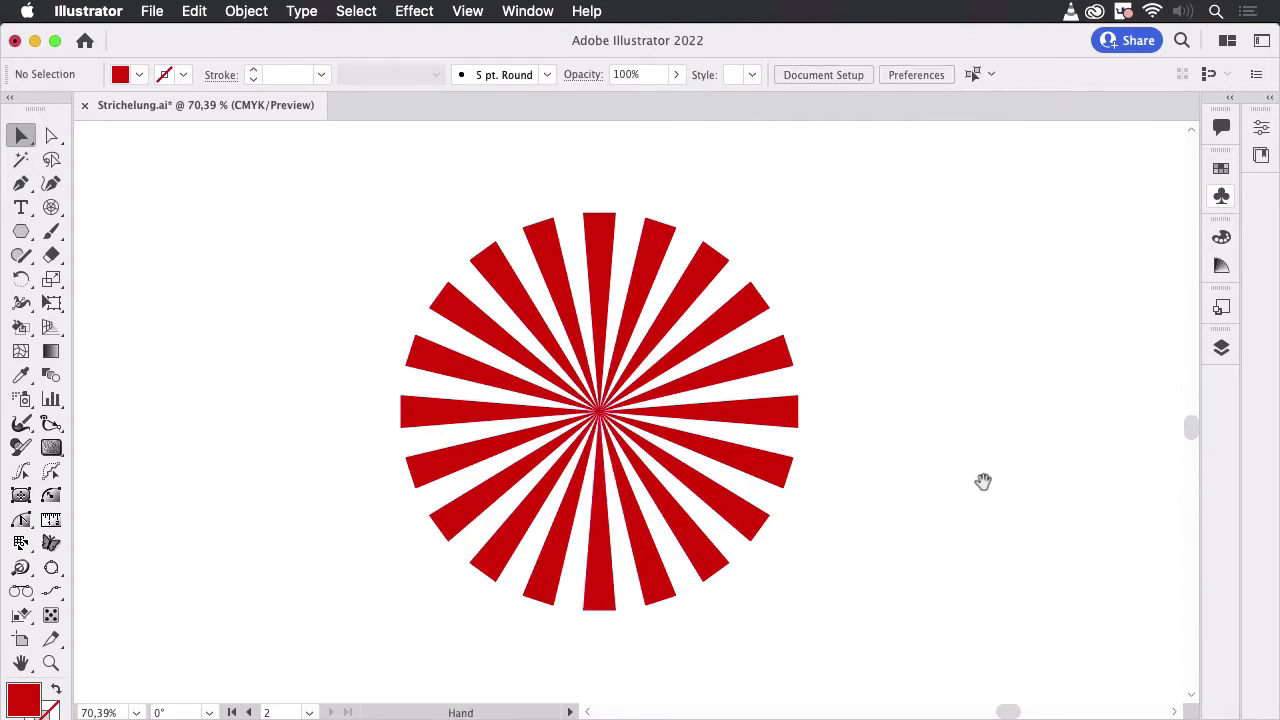
{"action": "left_click_drag", "start_coordinate": [983, 480], "coordinate": [684, 449]}
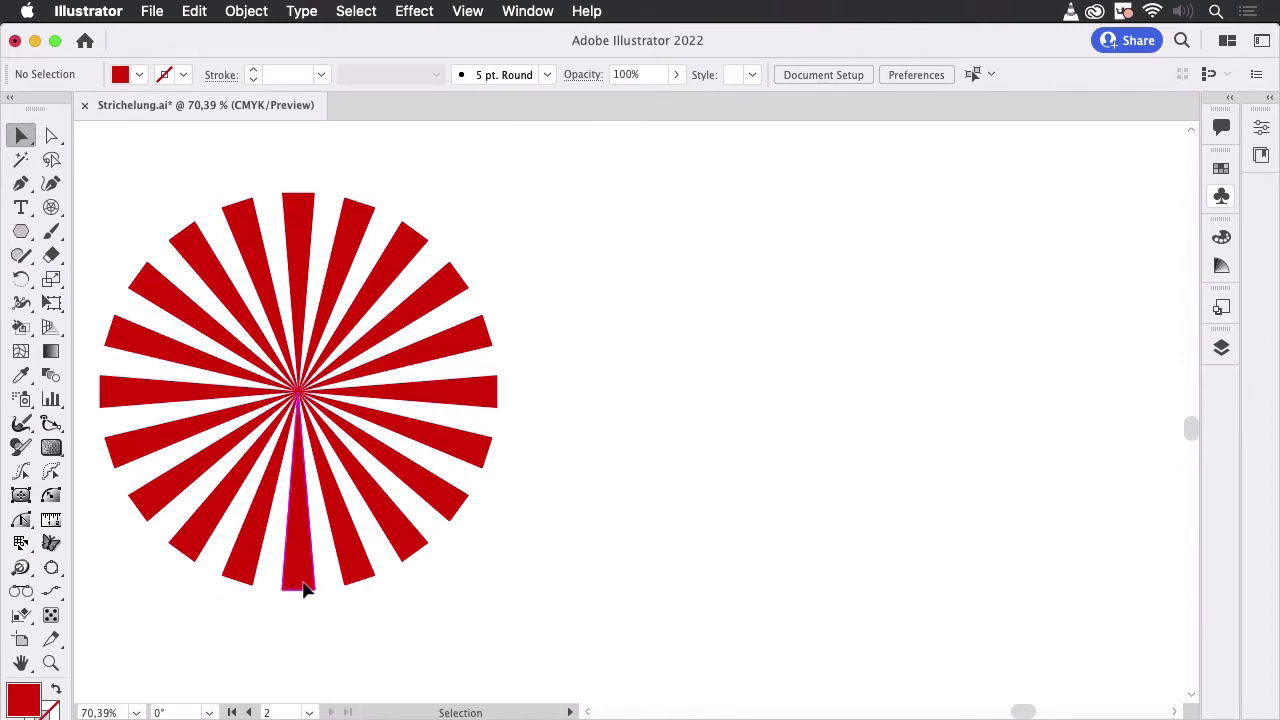
{"action": "left_click_drag", "start_coordinate": [305, 590], "coordinate": [778, 567]}
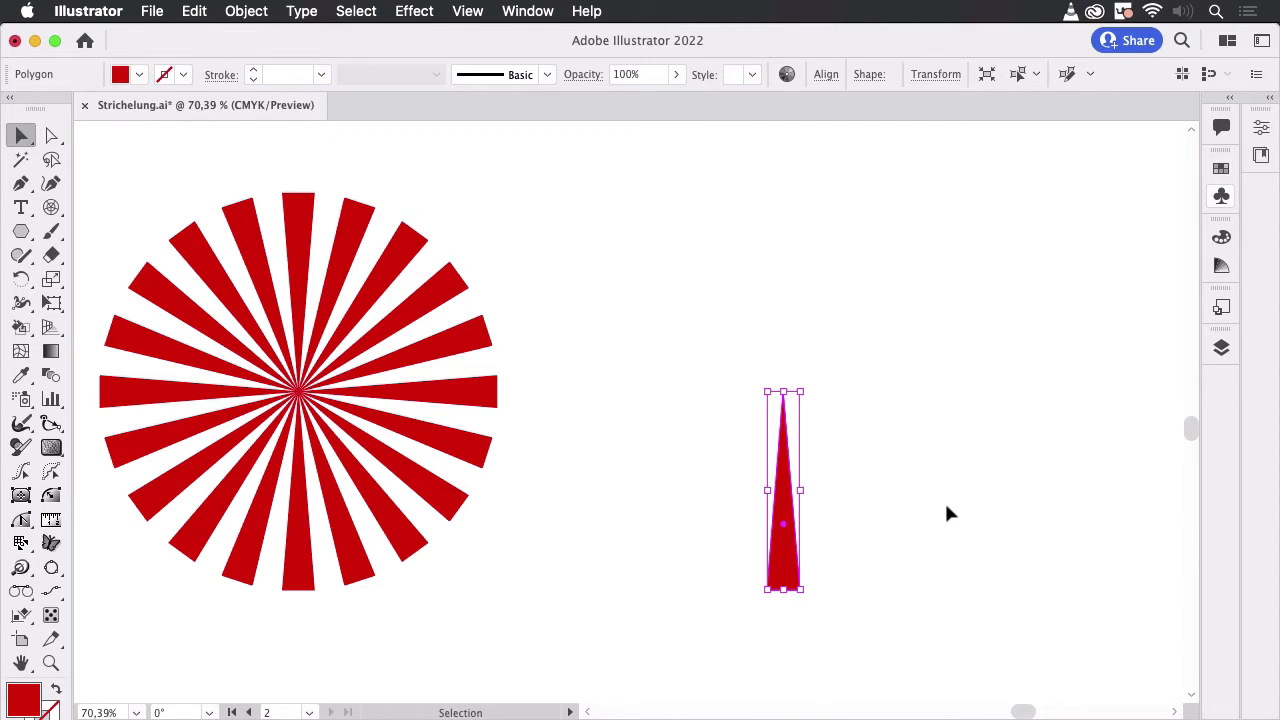
- Turn the copied ray into a dynamic Movie Clip symbol with its registration point at the top centre
{"action": "left_click", "coordinate": [1221, 197]}
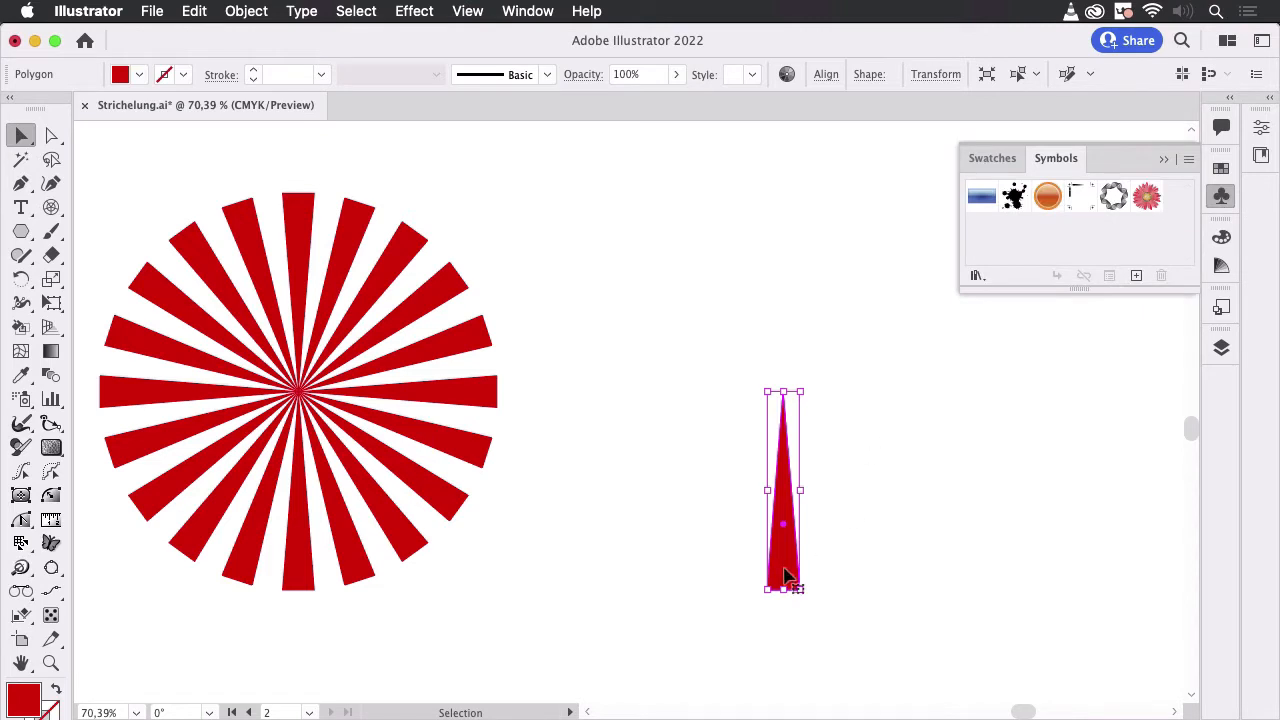
{"action": "left_click_drag", "start_coordinate": [789, 569], "coordinate": [1047, 252]}
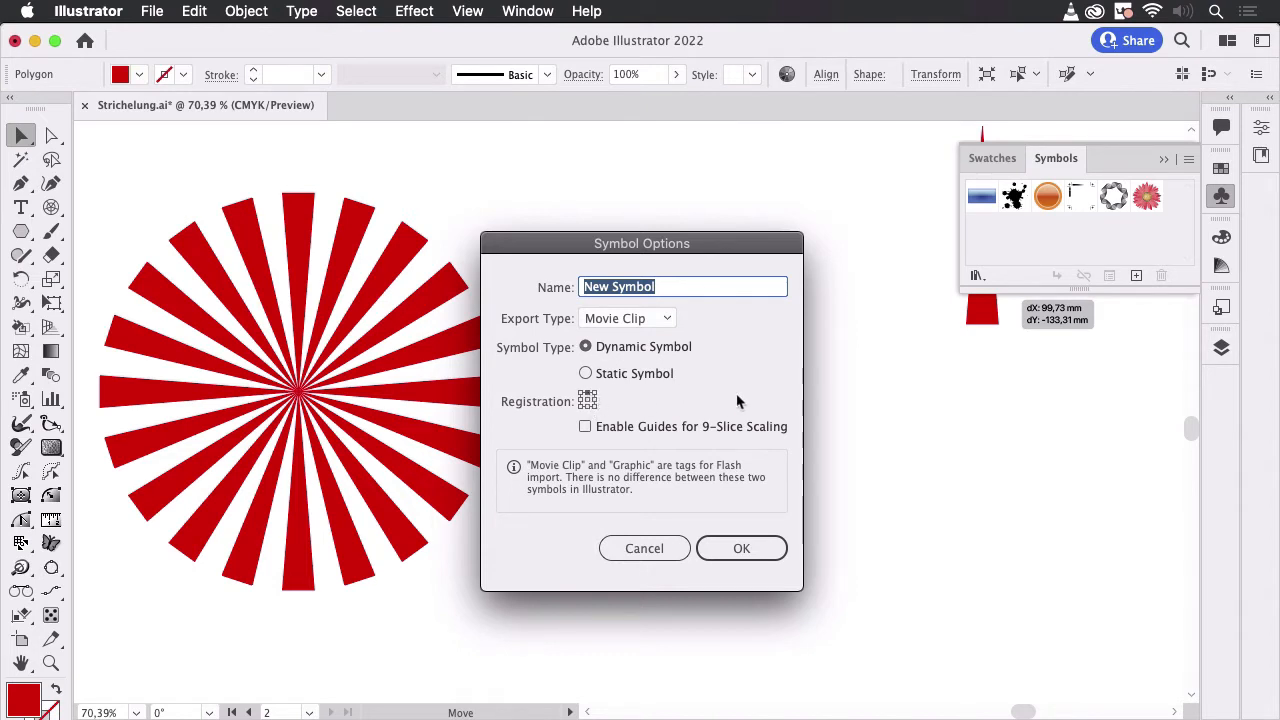
{"action": "left_click", "coordinate": [745, 548]}
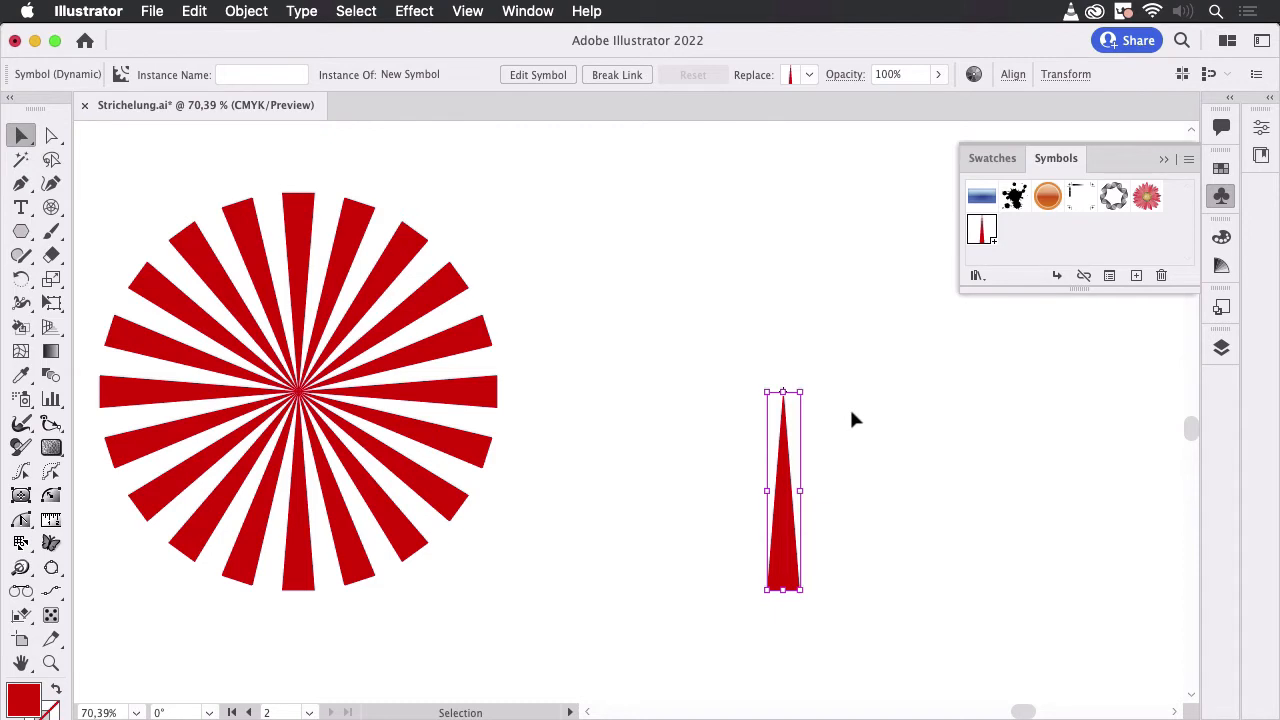
{"action": "key", "text": "super"}
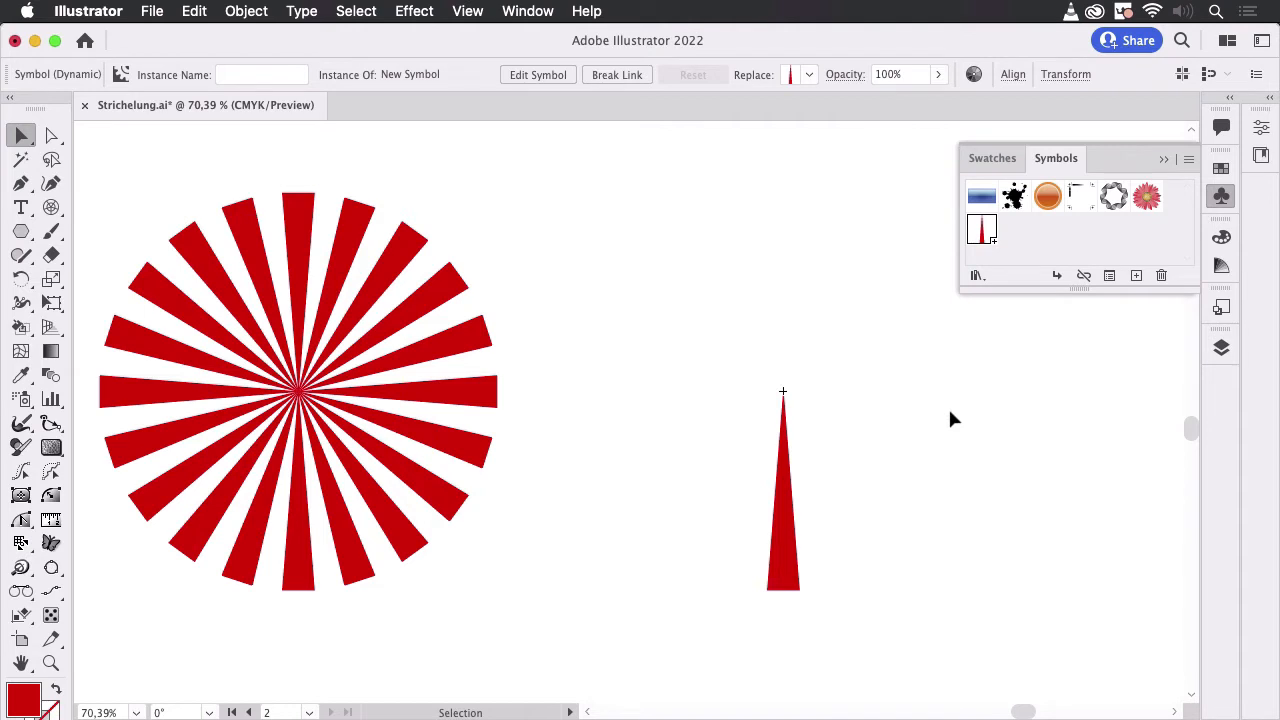
{"action": "key", "text": "super+shift+b"}
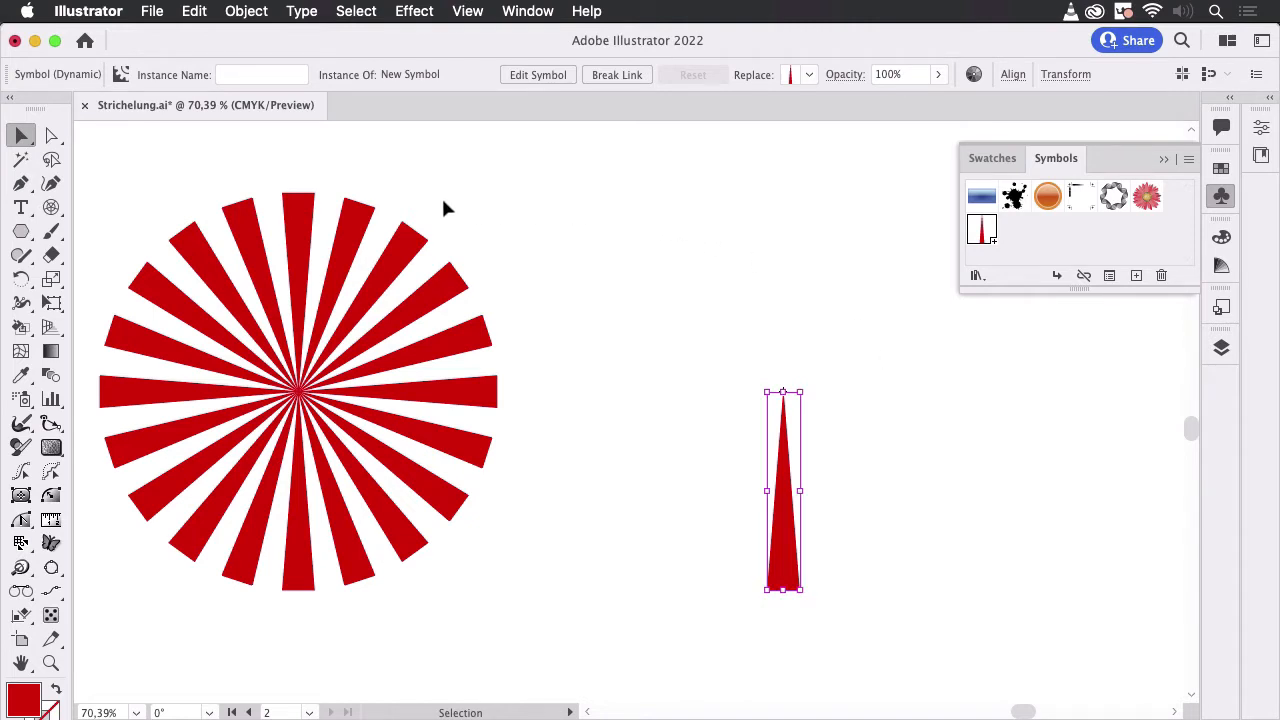
- Rotate a copy of the ray symbol instance by 18° around its tip
{"action": "left_click_drag", "start_coordinate": [25, 287], "coordinate": [80, 278]}
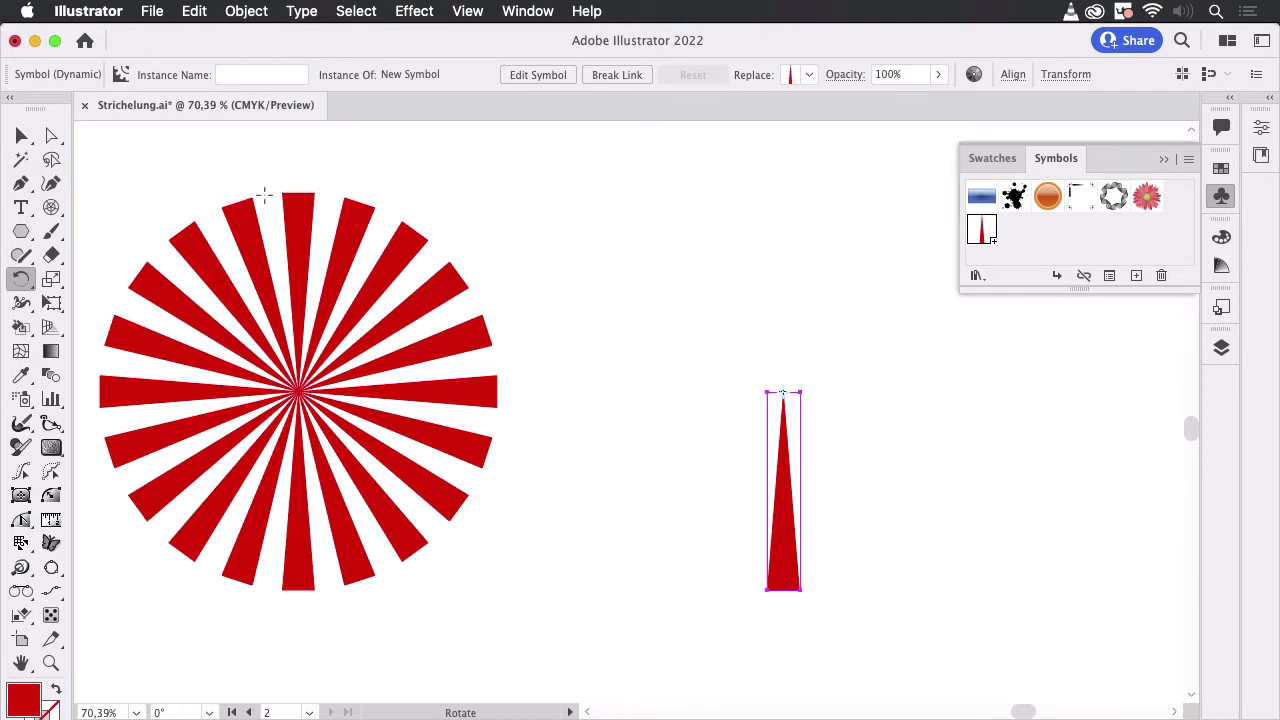
{"action": "double_click", "coordinate": [21, 282]}
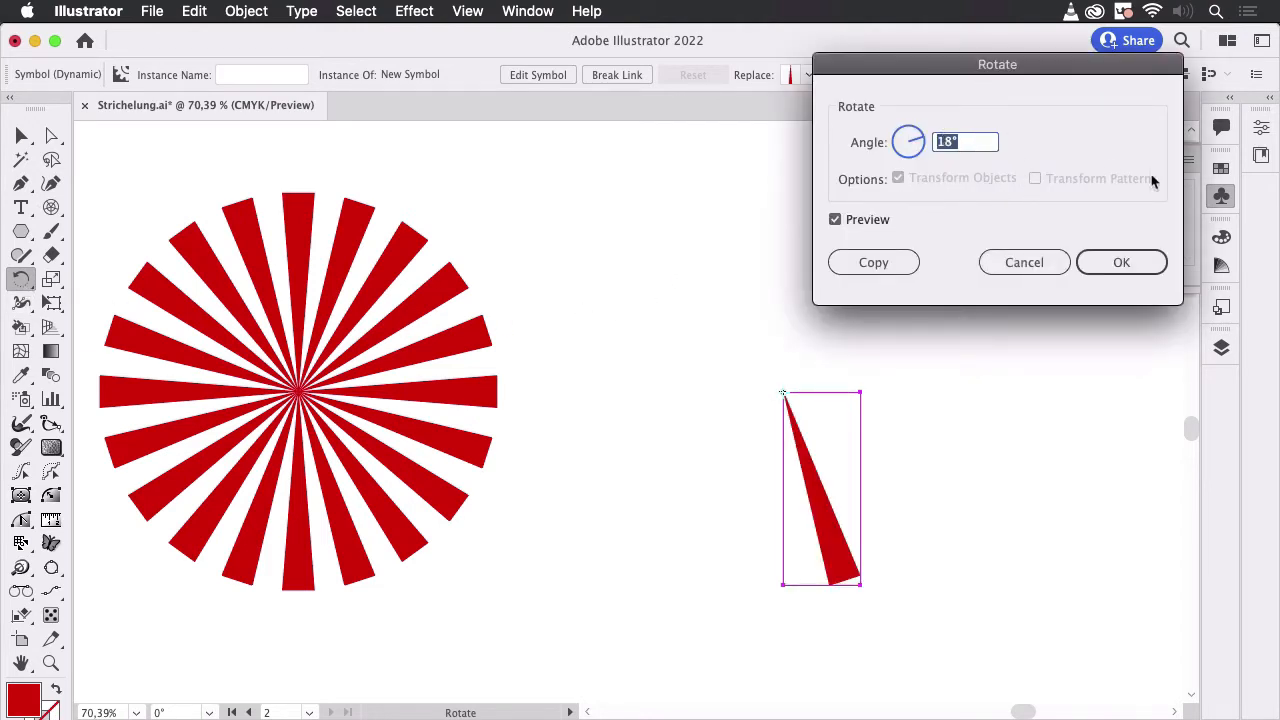
{"action": "left_click", "coordinate": [872, 263]}
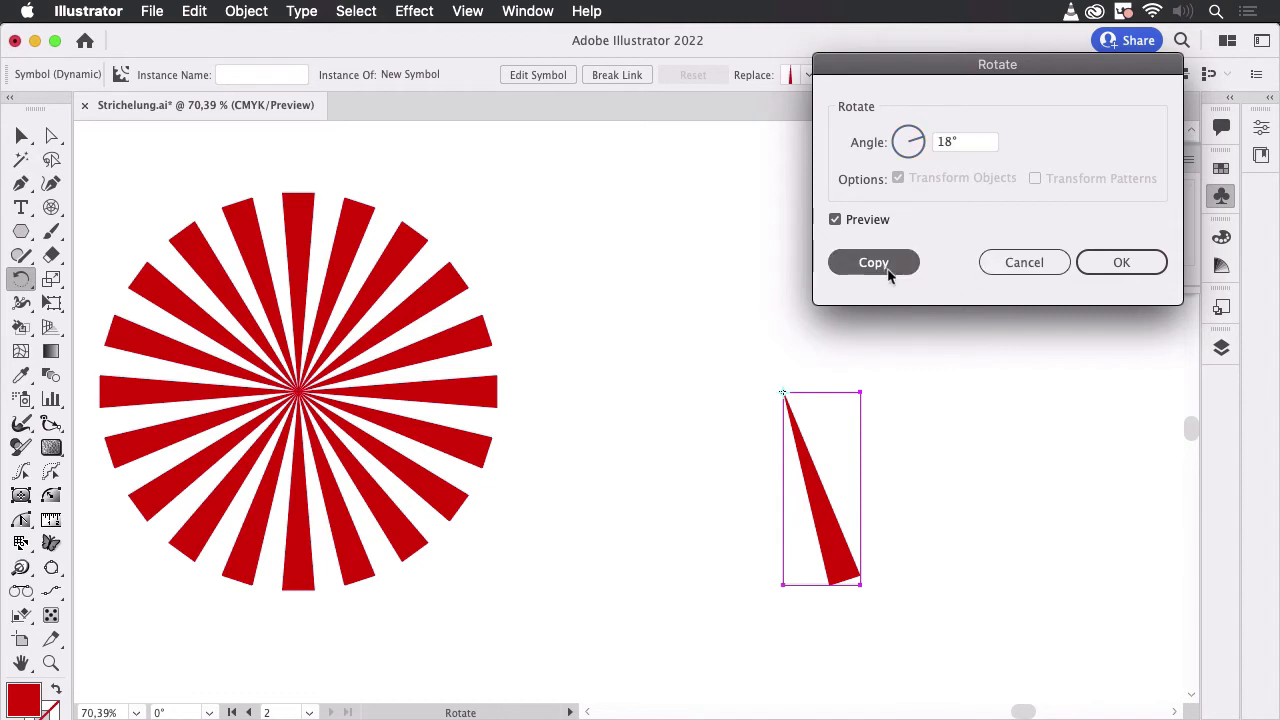
{"action": "key", "text": "super"}
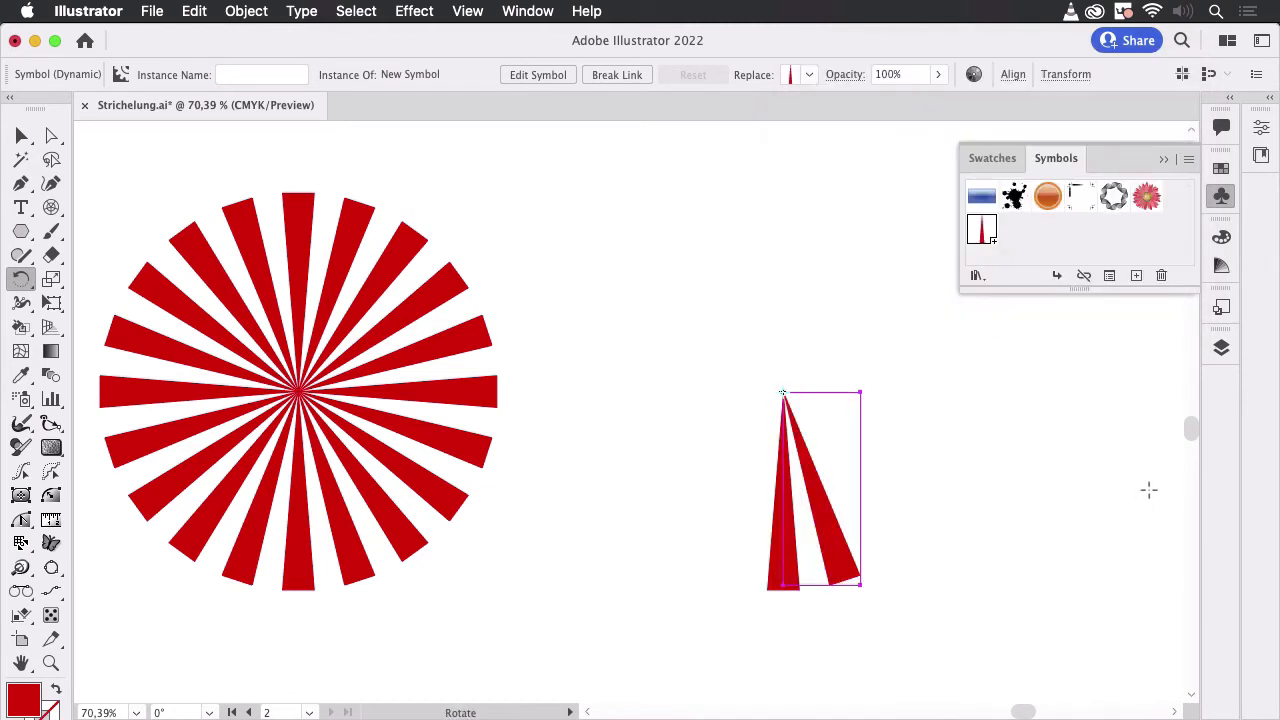
- Repeat the rotated copy until the symbol instances complete a full circular sunburst
{"action": "key", "text": "super"}
{"action": "key", "text": "super+d"}
{"action": "key", "text": "super+d"}
{"action": "key", "text": "super+d"}
{"action": "key", "text": "super+d"}
{"action": "key", "text": "super+d"}
{"action": "key", "text": "super+d"}
{"action": "key", "text": "super+d"}
{"action": "key", "text": "super+d"}
{"action": "key", "text": "super+d"}
{"action": "key", "text": "super+d"}
{"action": "key", "text": "super+d"}
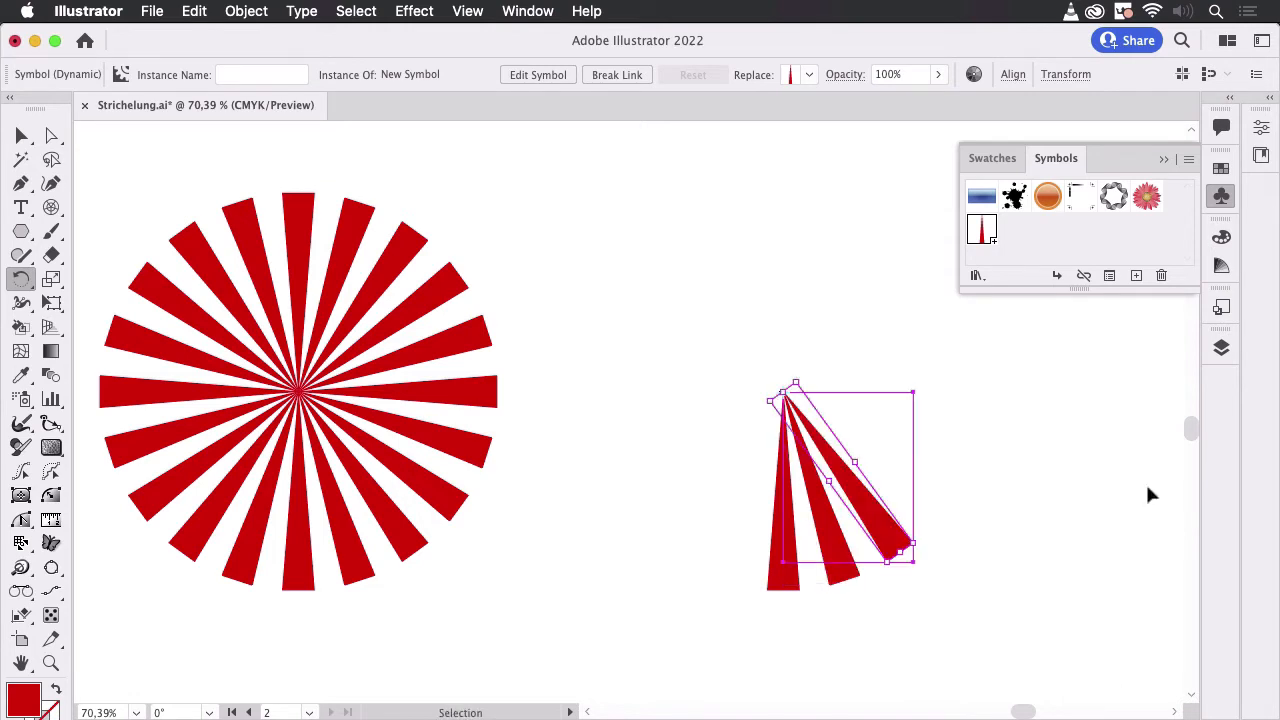
{"action": "key", "text": "super+d"}
{"action": "key", "text": "super+d"}
{"action": "key", "text": "super+d"}
{"action": "key", "text": "super+d"}
{"action": "key", "text": "super+d"}
{"action": "key", "text": "super+d"}
{"action": "key", "text": "super+d"}
{"action": "key", "text": "super+d"}
{"action": "key", "text": "super+d"}
{"action": "key", "text": "super+d"}
{"action": "key", "text": "super+d"}
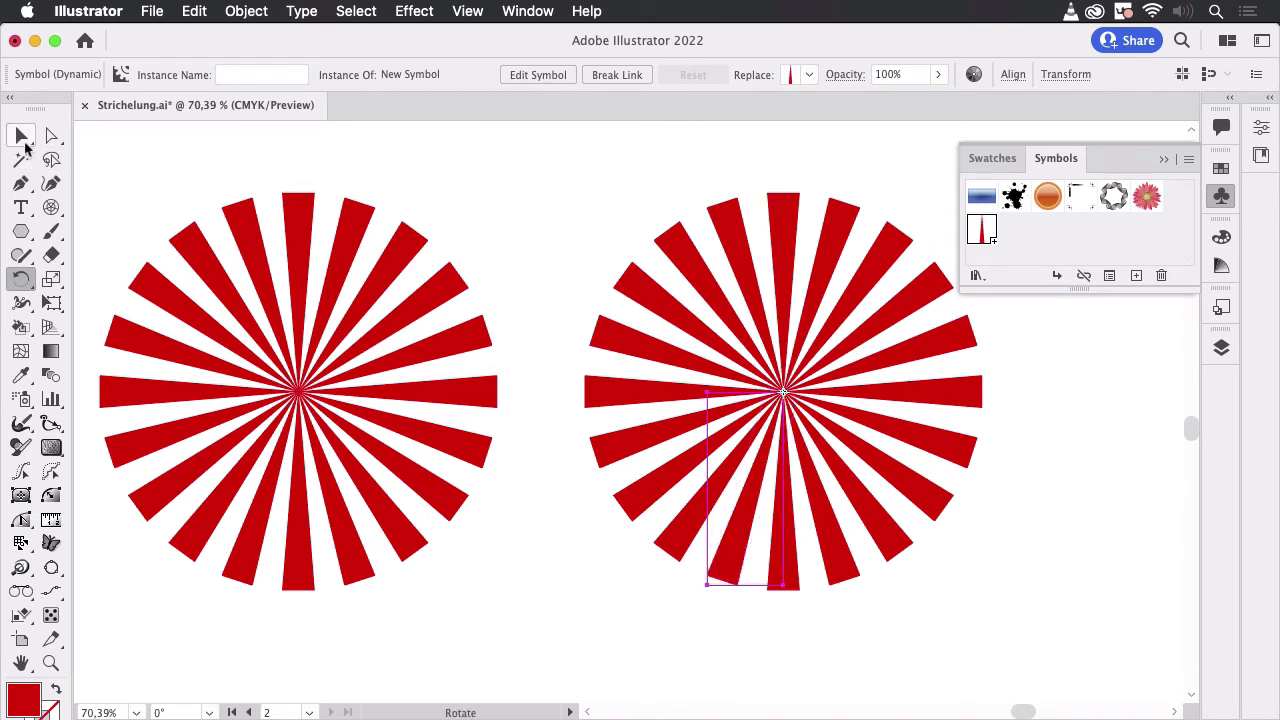
{"action": "key", "text": "v"}
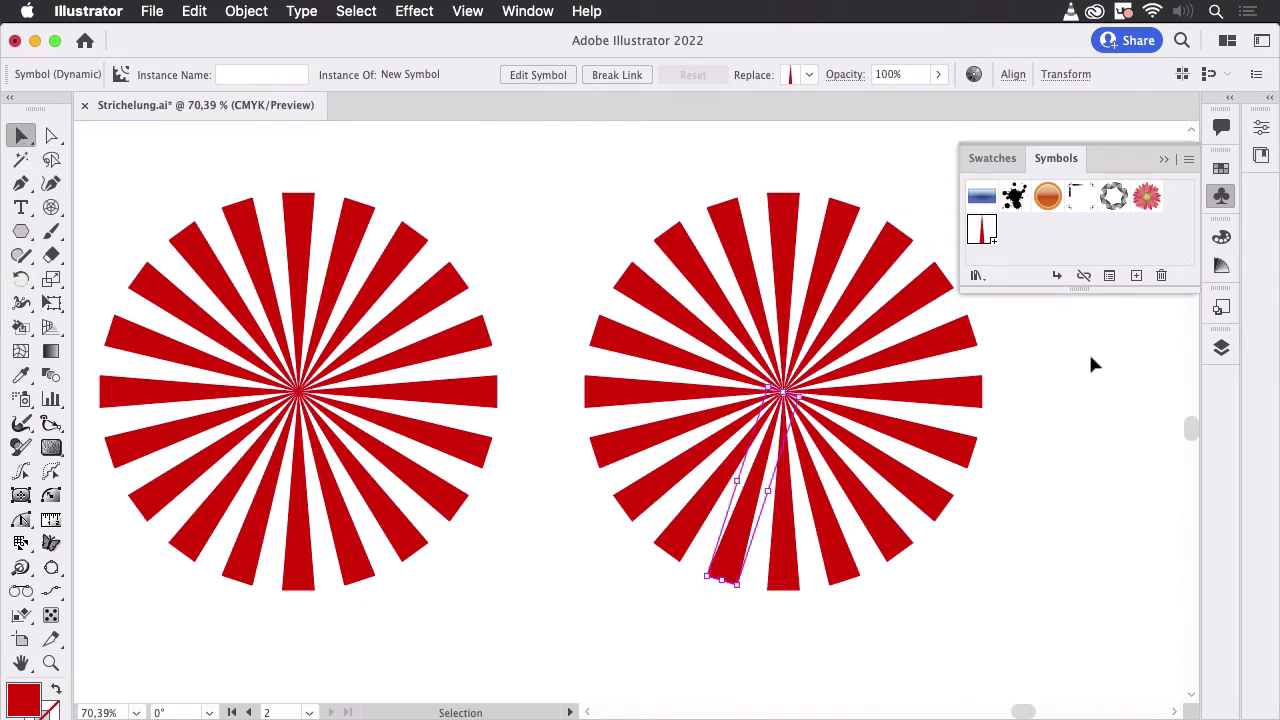
- Edit the ray symbol to make its shape about half as wide around its centre, and leave symbol editing
{"action": "double_click", "coordinate": [981, 229]}
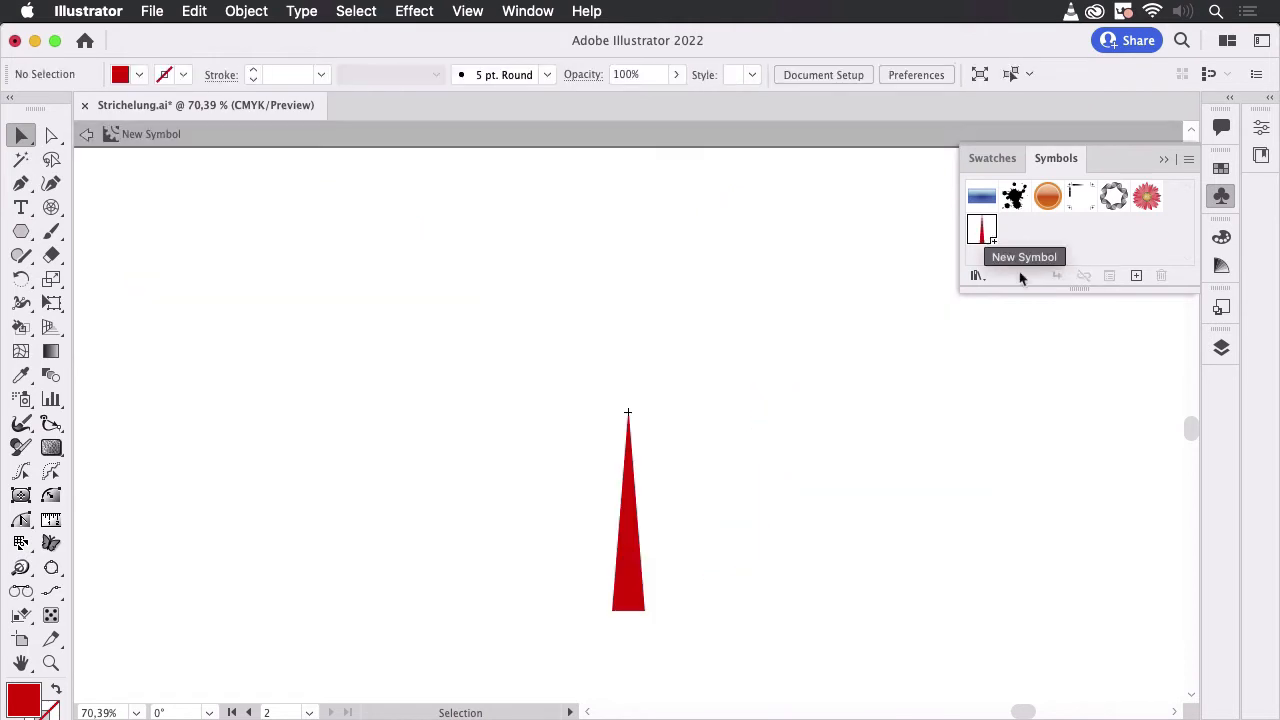
{"action": "left_click", "coordinate": [629, 566]}
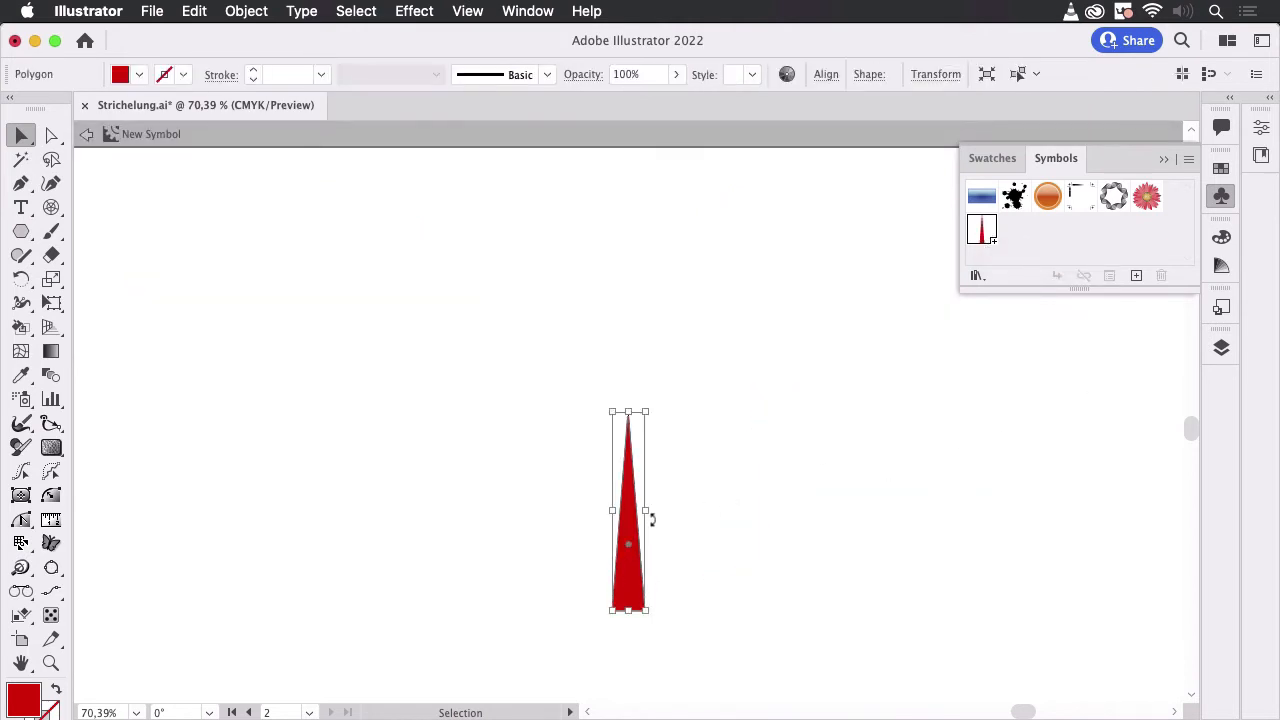
{"action": "left_click_drag", "start_coordinate": [649, 511], "coordinate": [638, 509]}
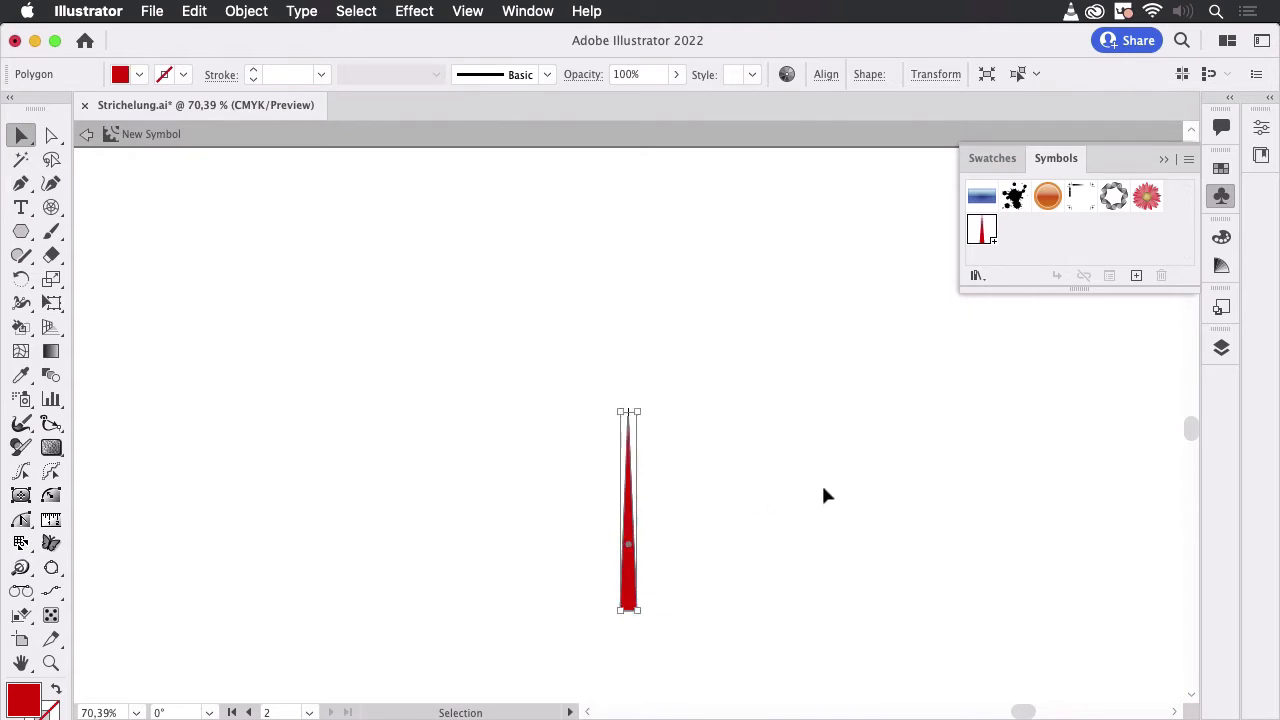
{"action": "double_click", "coordinate": [907, 482]}
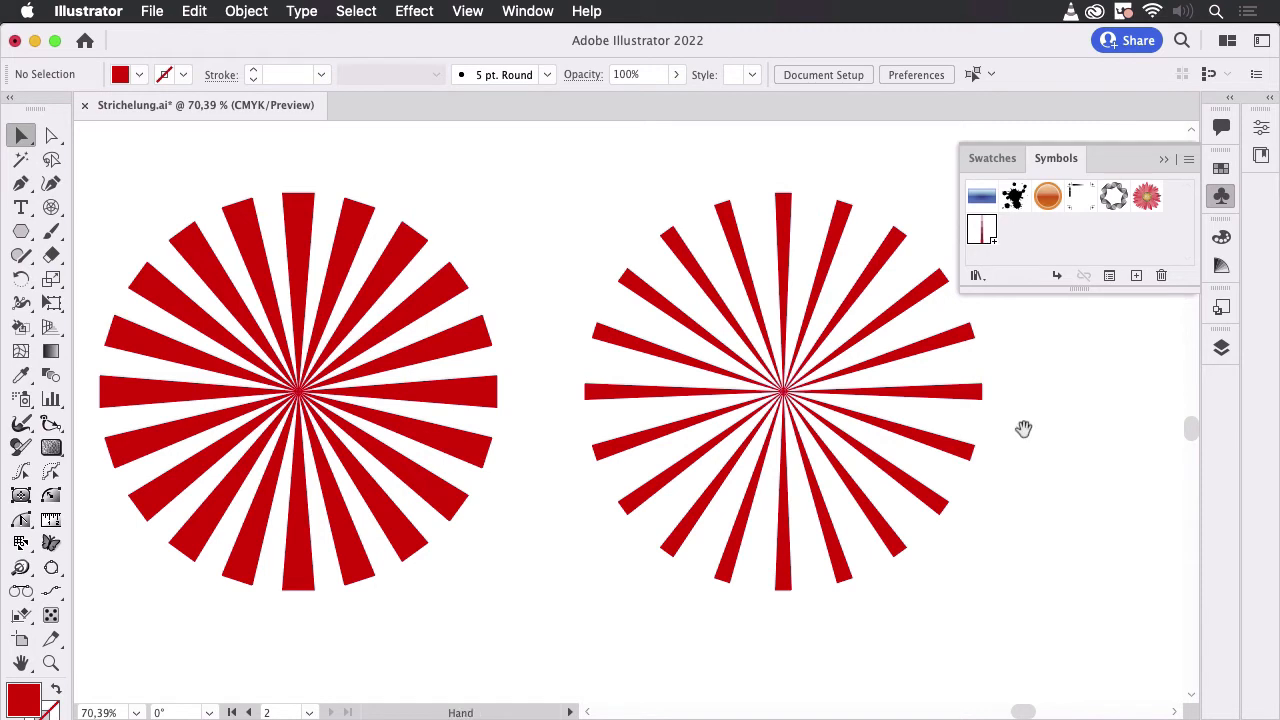
{"action": "left_click_drag", "start_coordinate": [1023, 430], "coordinate": [986, 450]}
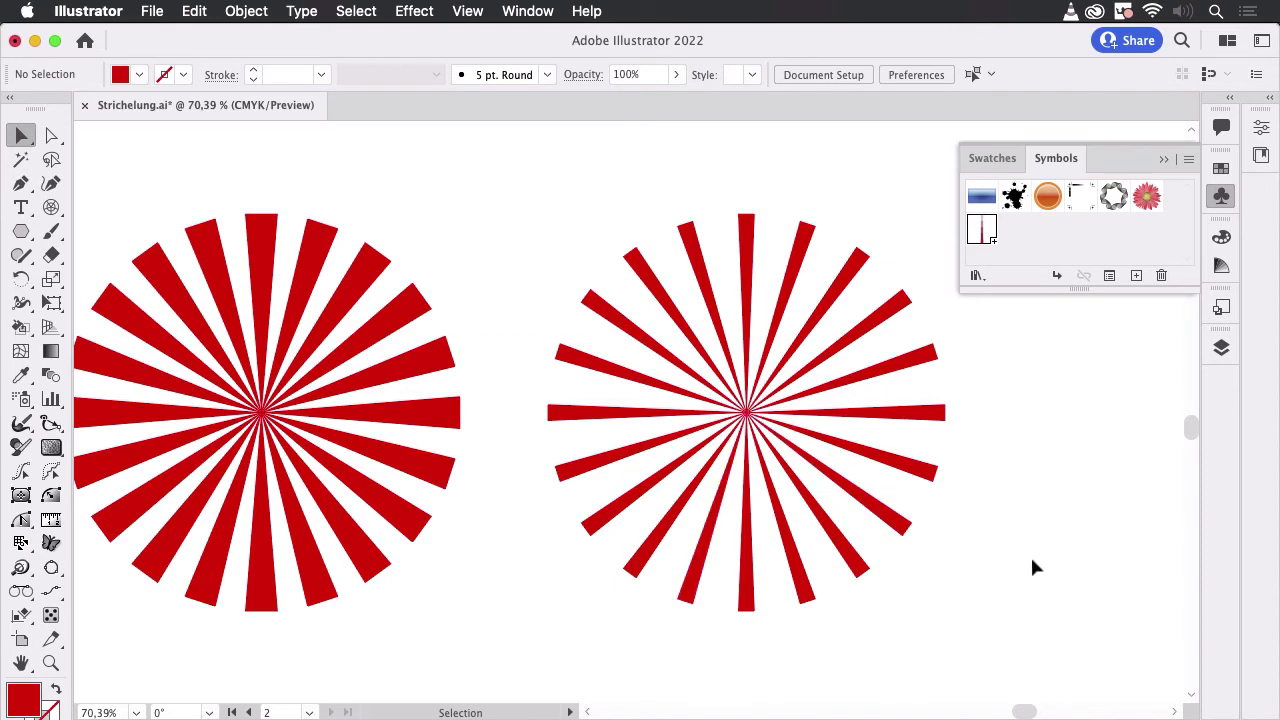
- Recolour three individual instances in the symbol sunburst: the top ray blue, a lower-right ray green and a lower-left ray yellow
{"action": "left_click", "coordinate": [51, 136]}
{"action": "left_click", "coordinate": [747, 240]}
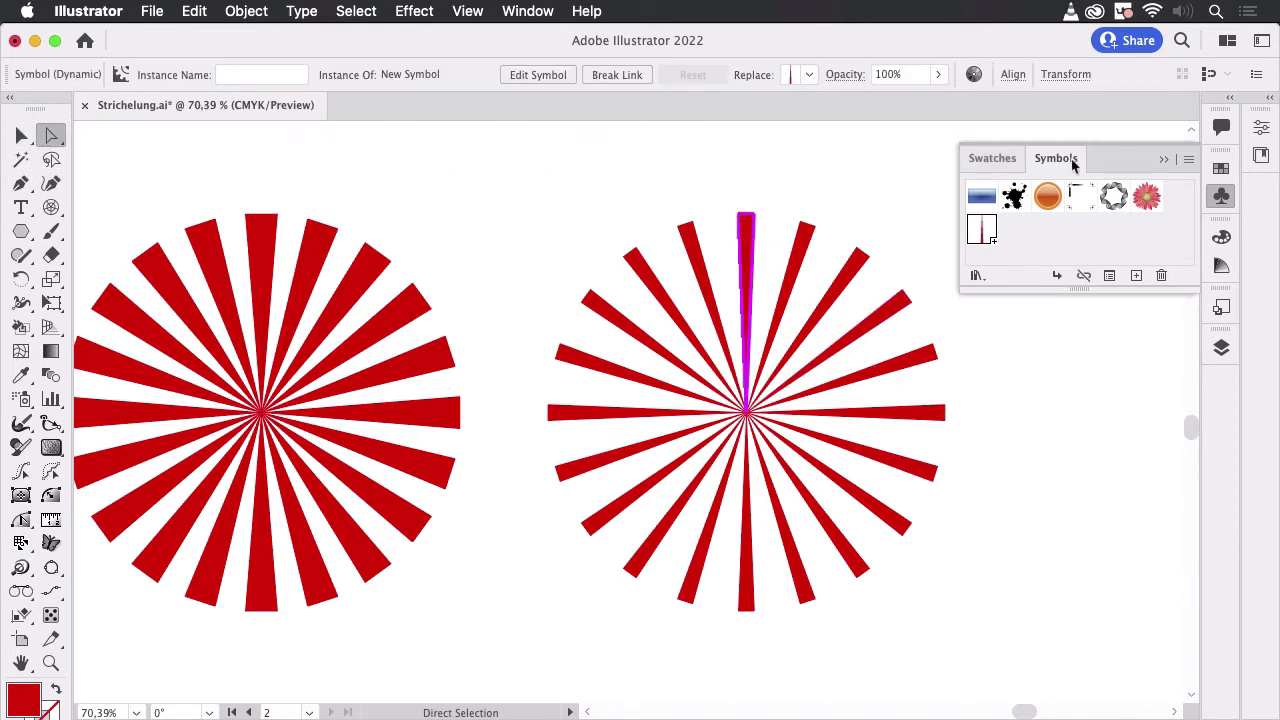
{"action": "left_click", "coordinate": [1221, 167]}
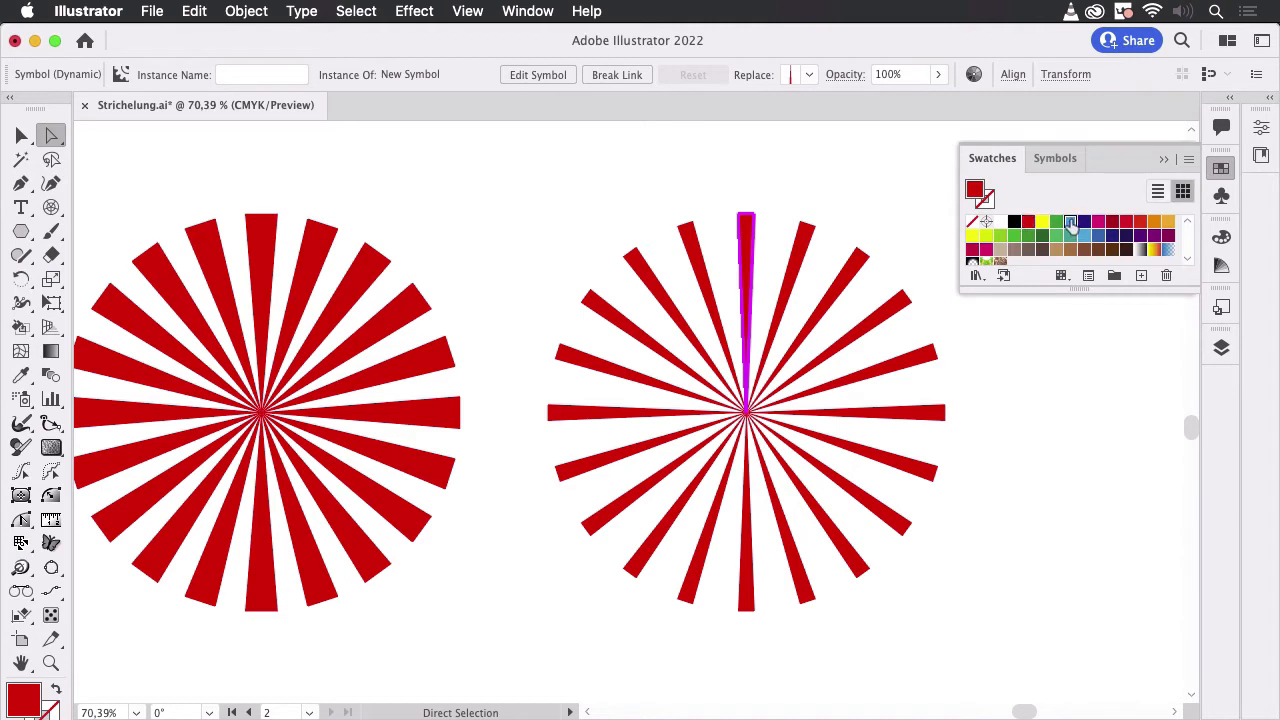
{"action": "left_click", "coordinate": [1071, 222]}
{"action": "left_click", "coordinate": [905, 470]}
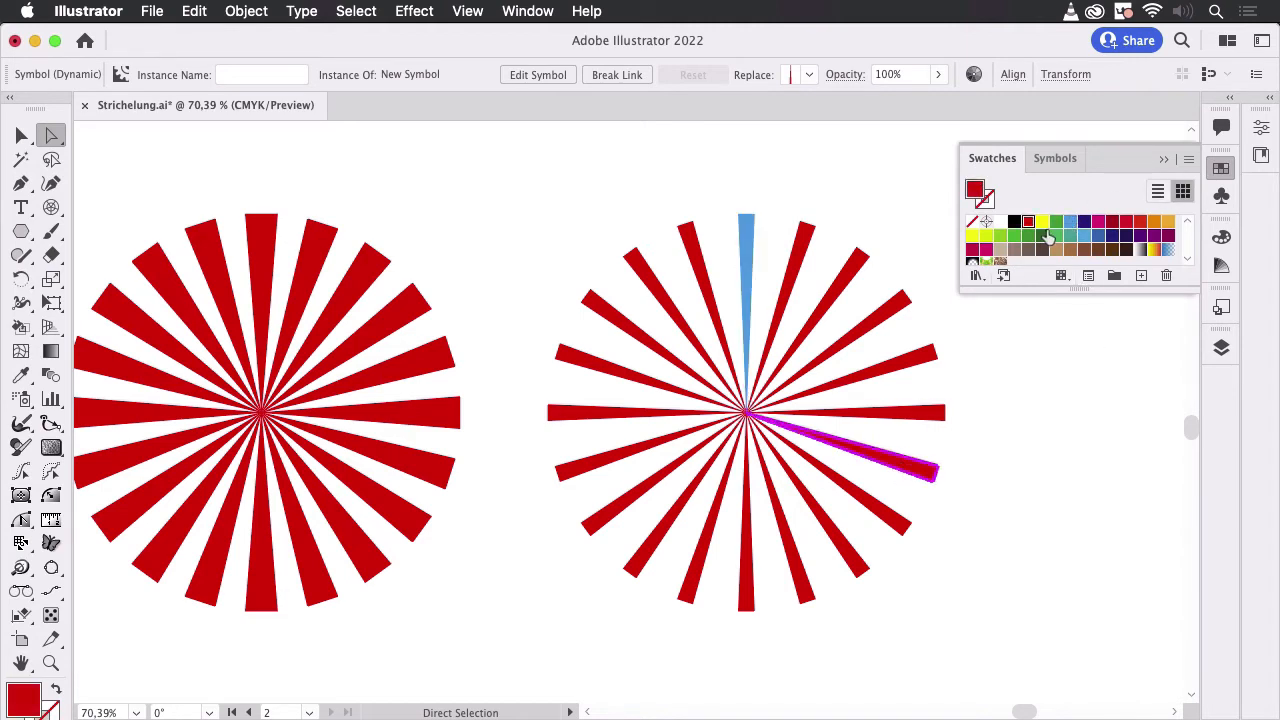
{"action": "left_click", "coordinate": [1014, 236]}
{"action": "left_click", "coordinate": [974, 509]}
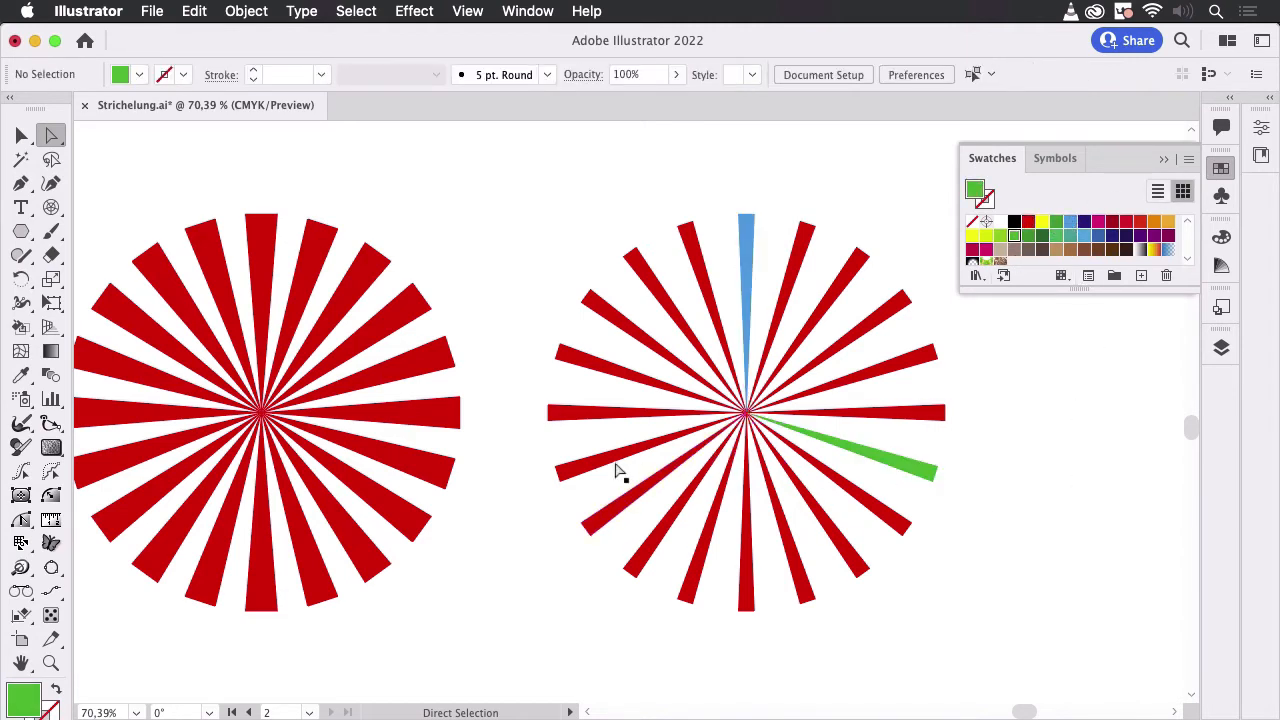
{"action": "left_click", "coordinate": [607, 459]}
{"action": "left_click", "coordinate": [1042, 222]}
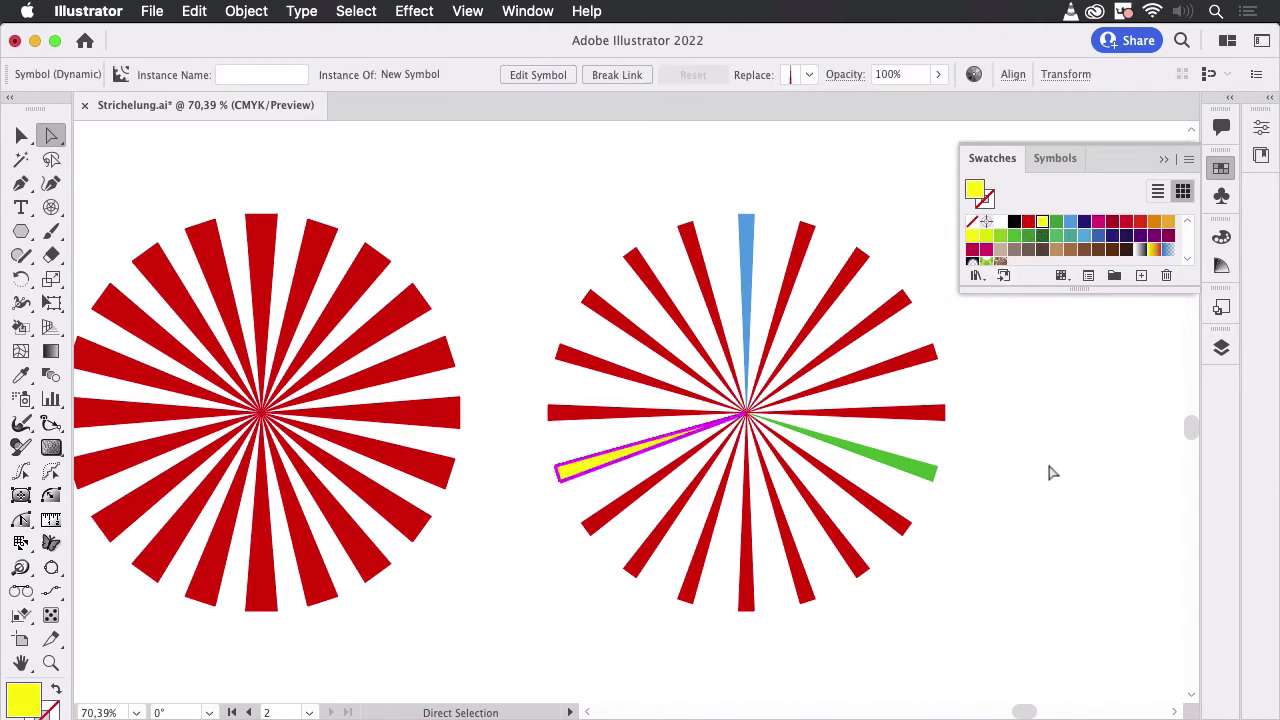
{"action": "left_click", "coordinate": [1053, 471]}
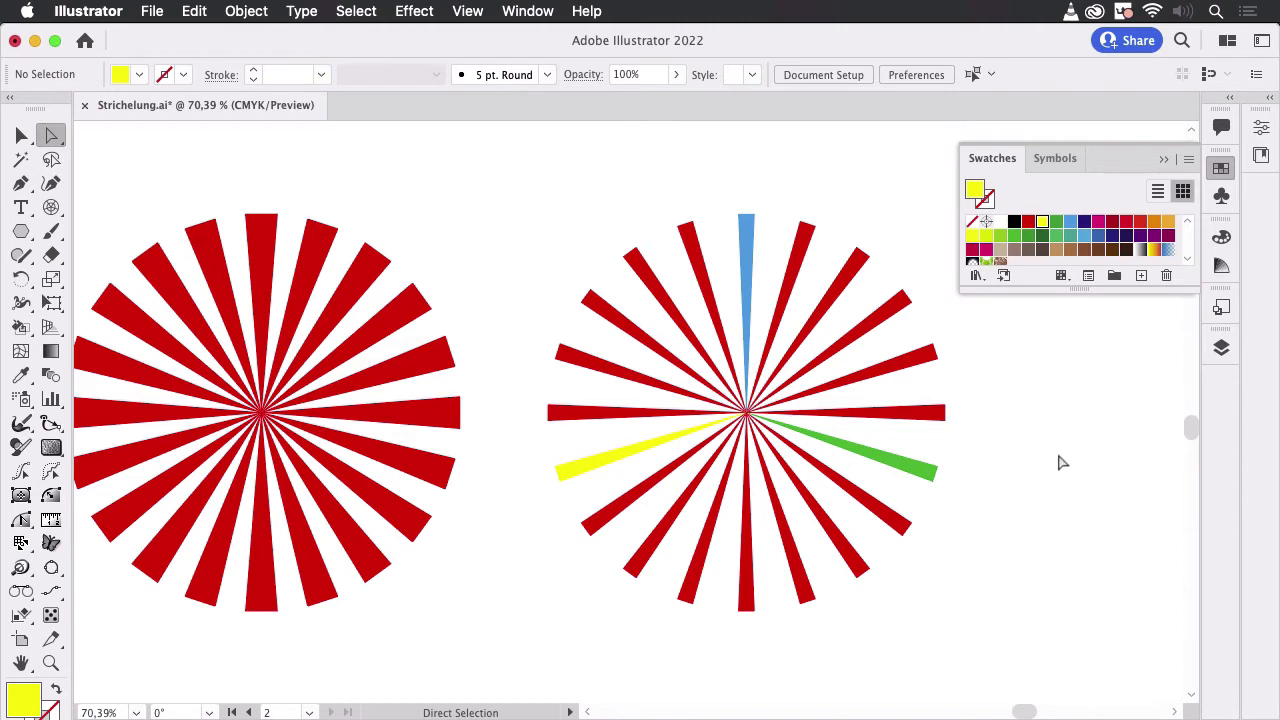
- Draw a vertical line as long as a ray beside the coloured sunburst, starting level with its centre, and give it a black stroke
{"action": "key", "text": "space"}
{"action": "left_click_drag", "start_coordinate": [1060, 457], "coordinate": [815, 458]}
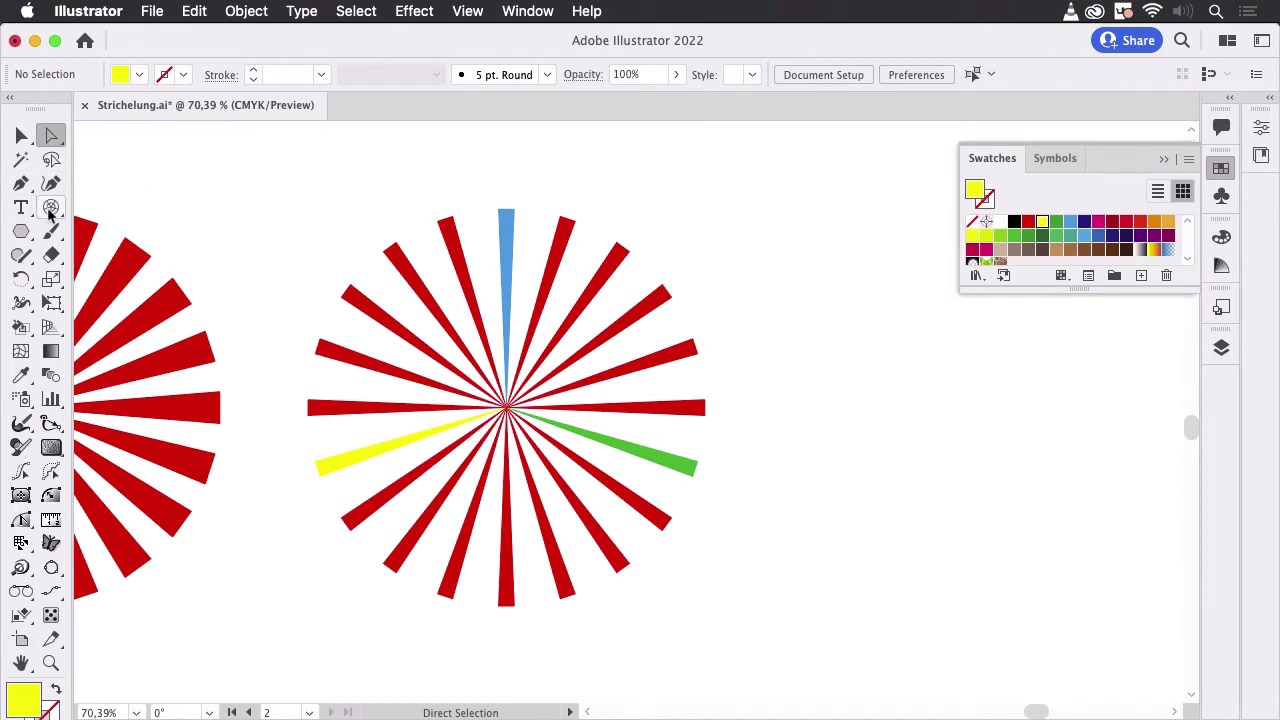
{"action": "left_click_drag", "start_coordinate": [50, 213], "coordinate": [112, 214]}
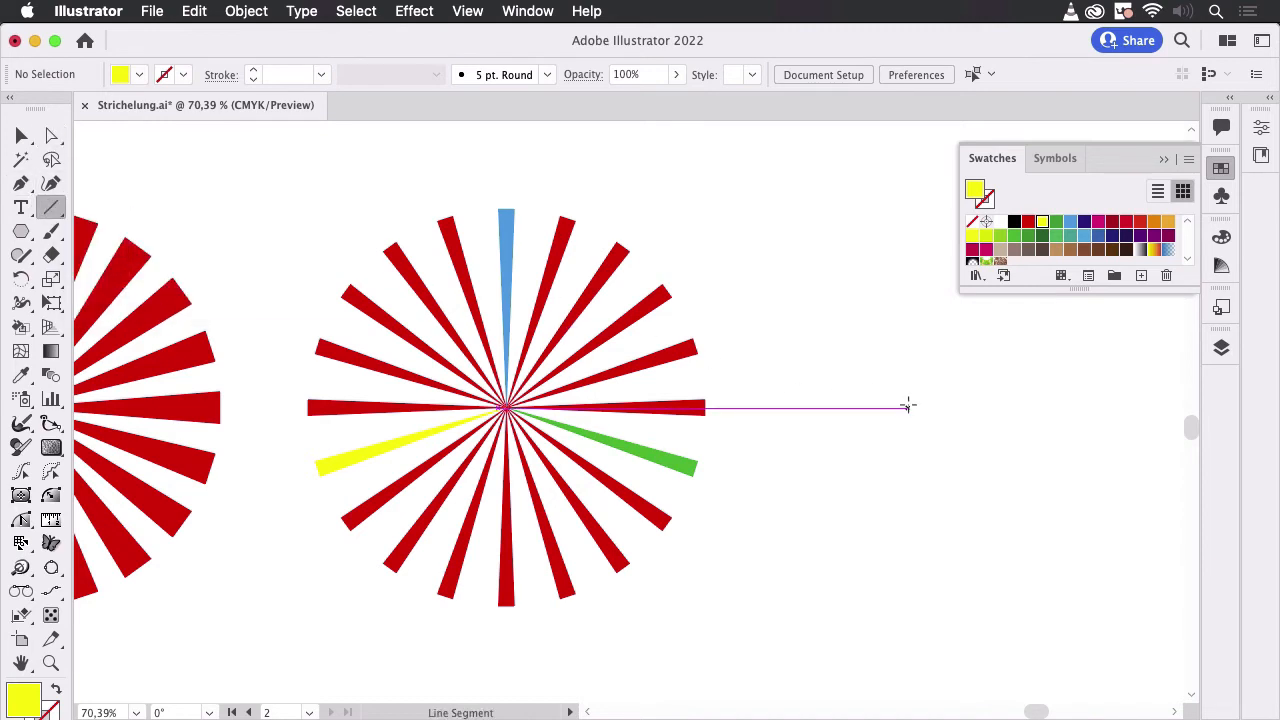
{"action": "left_click_drag", "start_coordinate": [923, 406], "coordinate": [962, 608]}
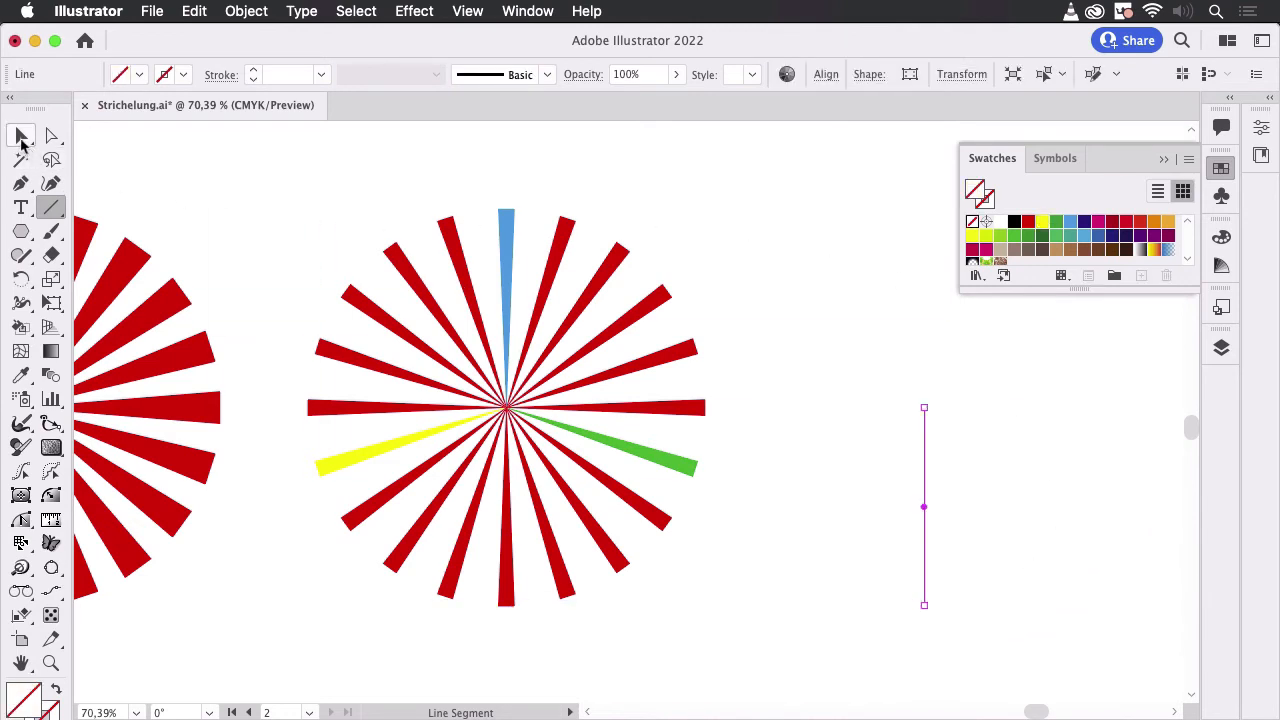
{"action": "left_click", "coordinate": [22, 135]}
{"action": "left_click", "coordinate": [183, 76]}
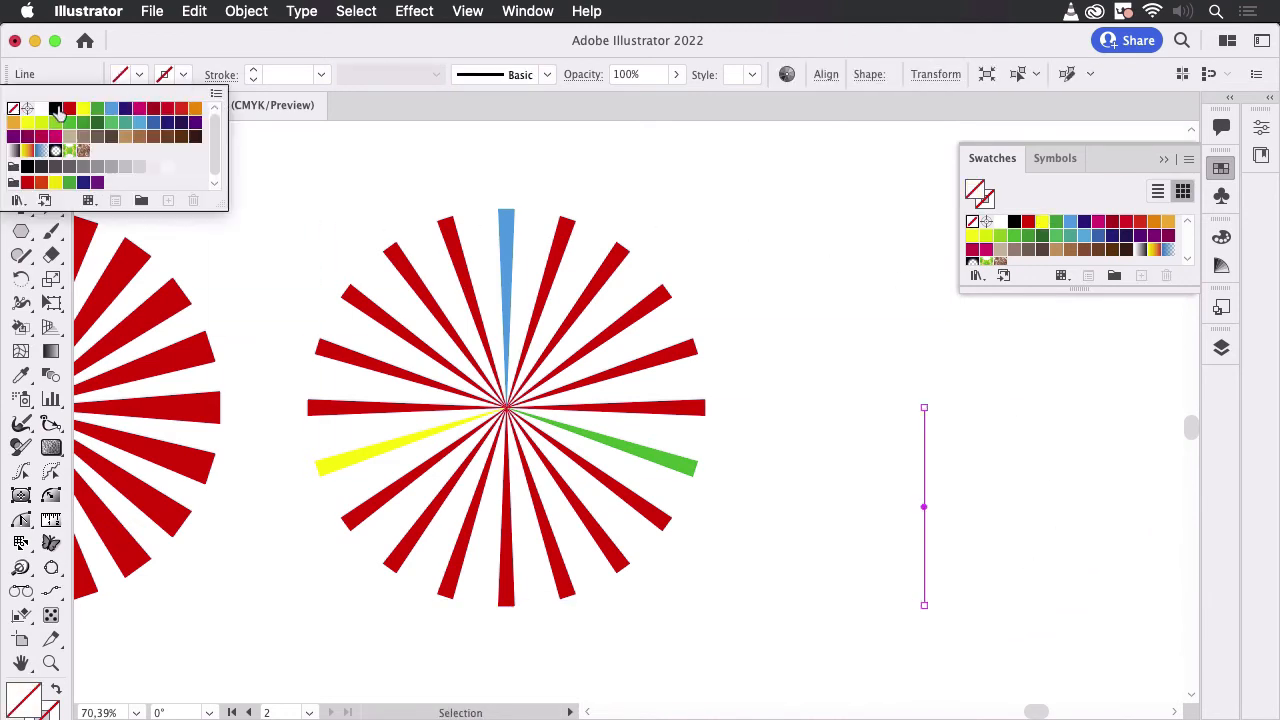
{"action": "left_click", "coordinate": [55, 108]}
- Give the vertical line the triangular width profile tapering to its lower end, and set its stroke weight to 50 pt
{"action": "left_click", "coordinate": [436, 76]}
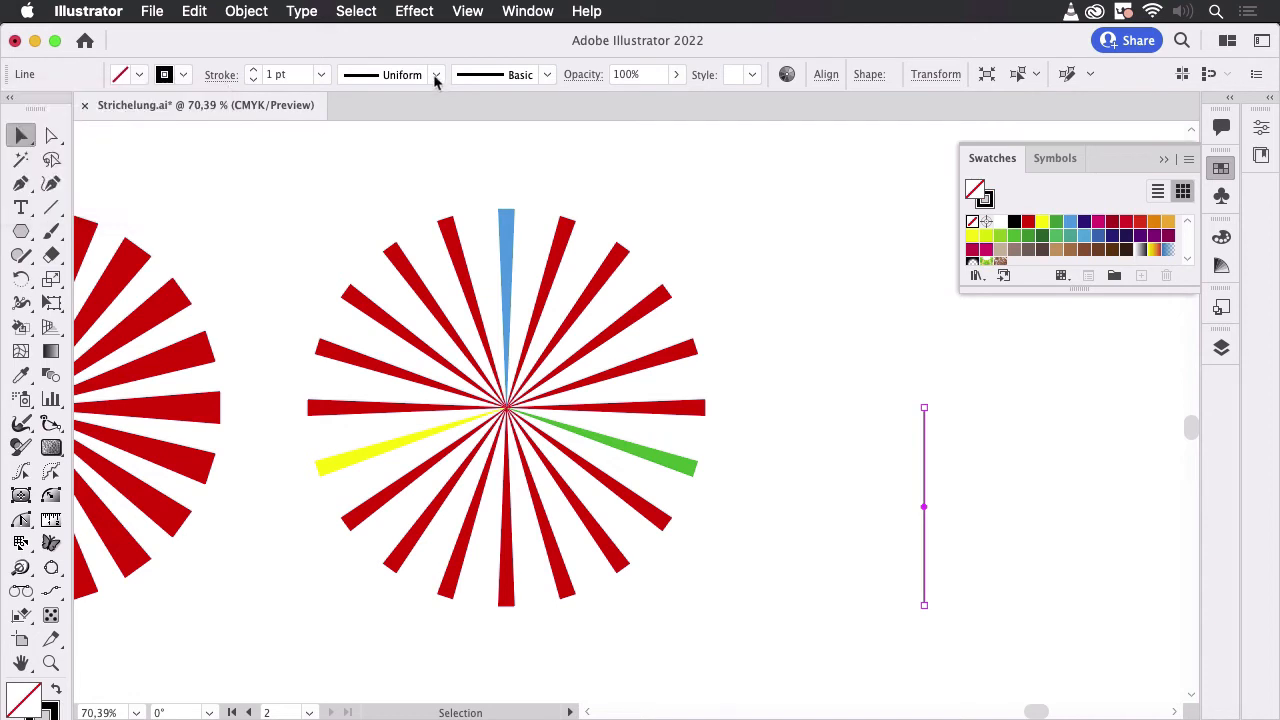
{"action": "left_click", "coordinate": [436, 76]}
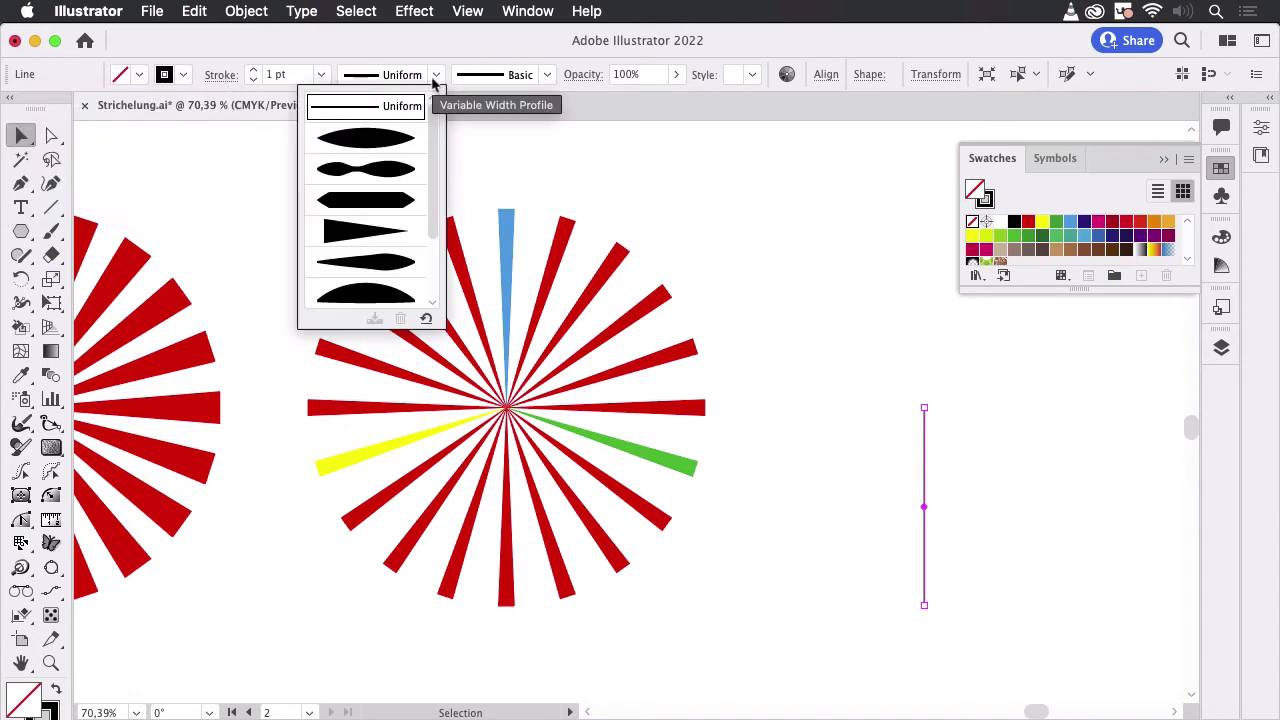
{"action": "left_click", "coordinate": [404, 243]}
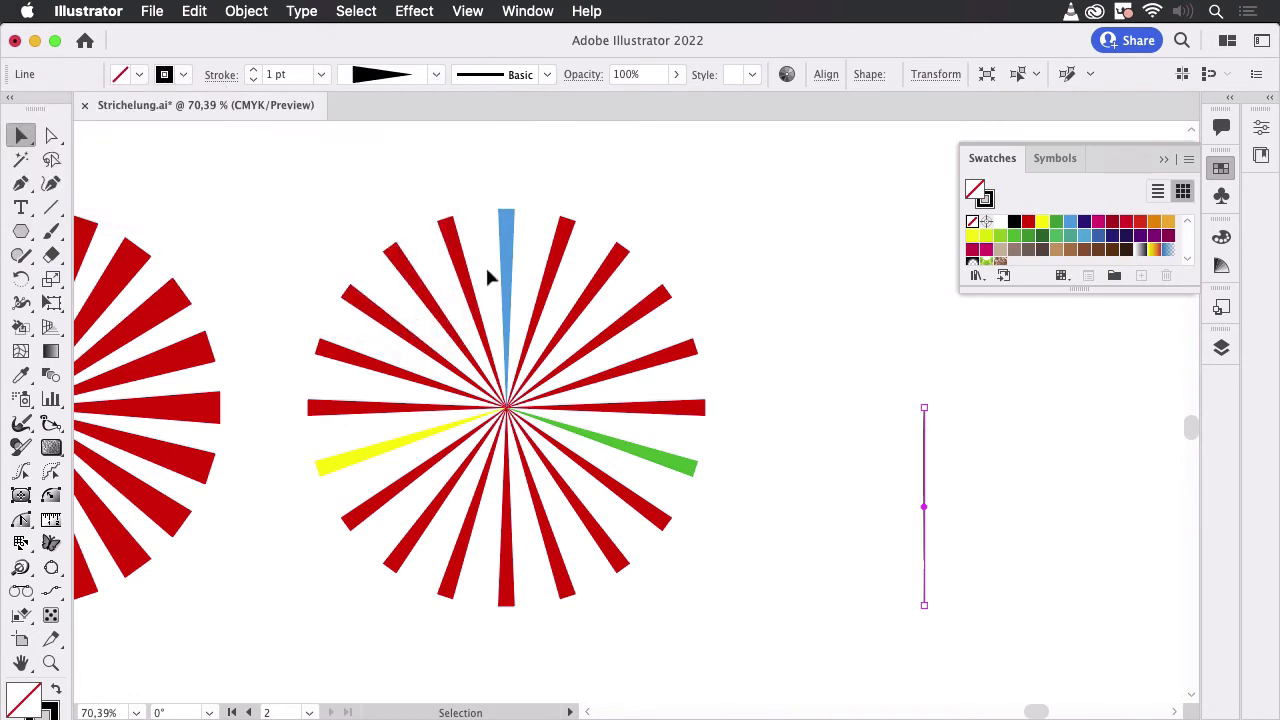
{"action": "left_click", "coordinate": [255, 71]}
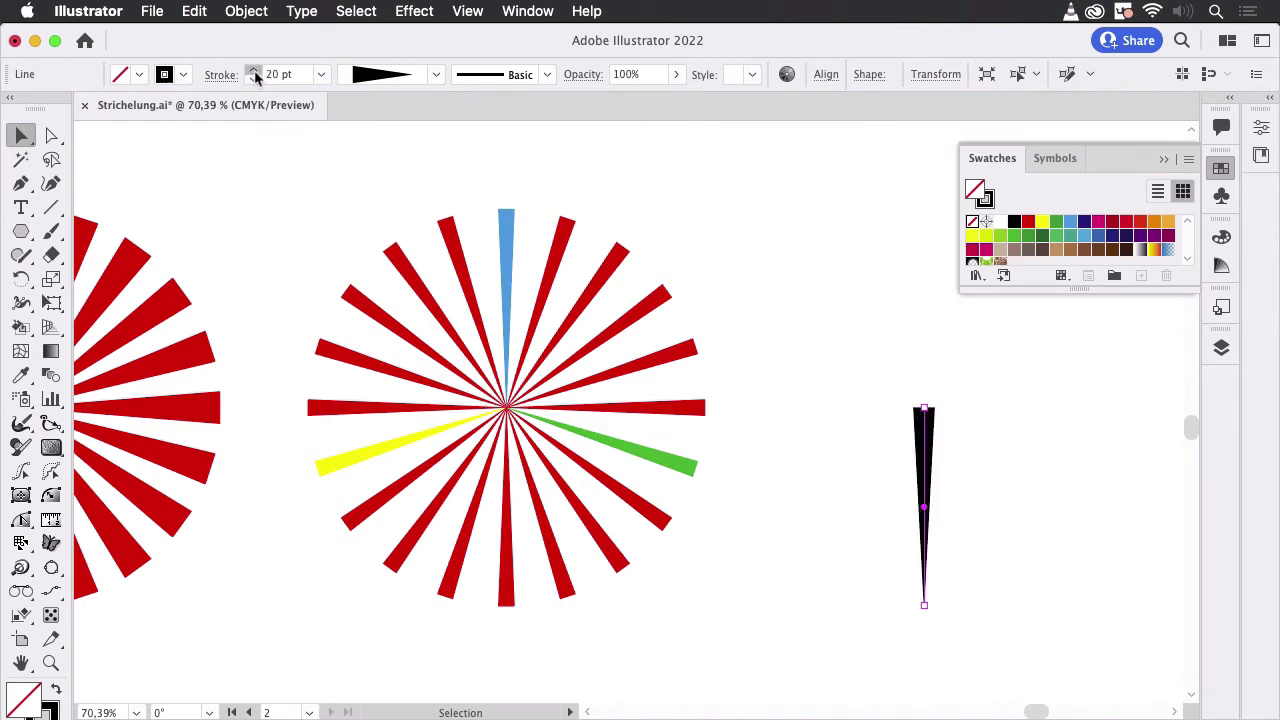
{"action": "left_click", "coordinate": [885, 330]}
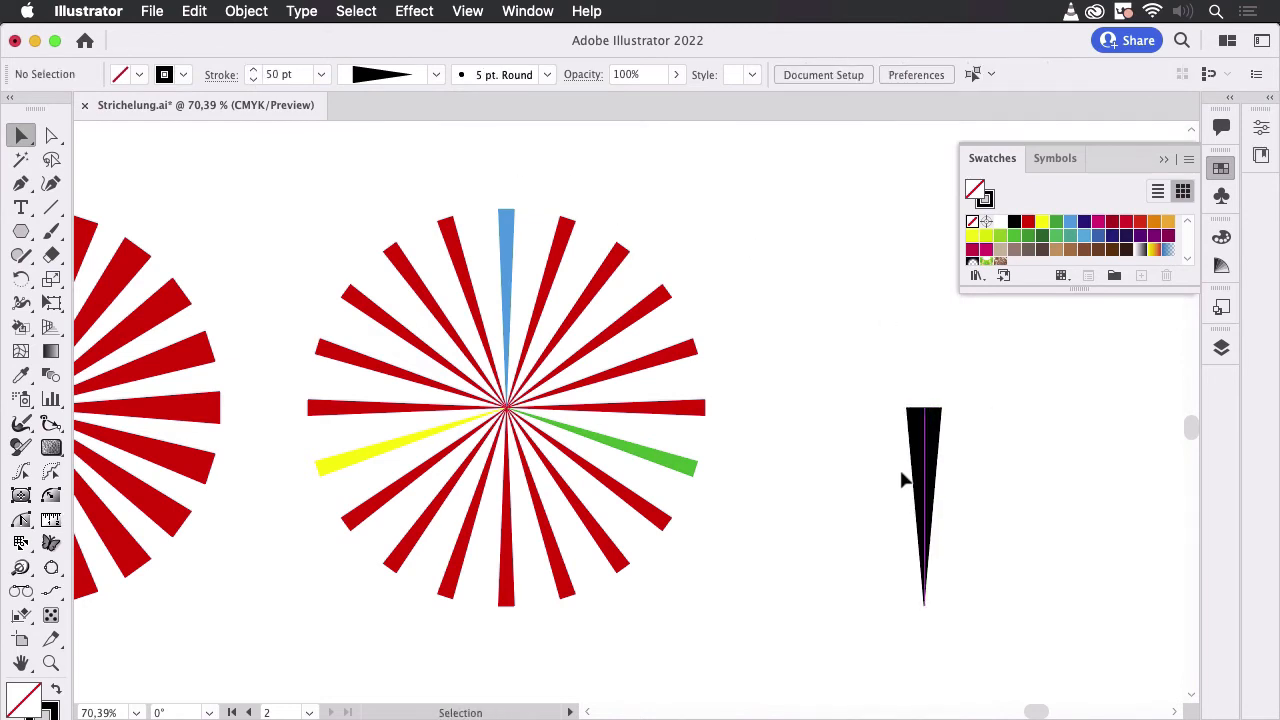
- Move the tapered line up by about its own length and turn it into a dynamic symbol with bottom-centre registration
{"action": "mouse_move", "coordinate": [927, 483]}
{"action": "left_mouse_down"}
{"action": "mouse_move", "coordinate": [900, 410]}
{"action": "mouse_move", "coordinate": [910, 257]}
{"action": "mouse_move", "coordinate": [935, 276]}
{"action": "left_mouse_up"}
{"action": "key", "text": "space"}
{"action": "left_click_drag", "start_coordinate": [972, 394], "coordinate": [736, 399]}
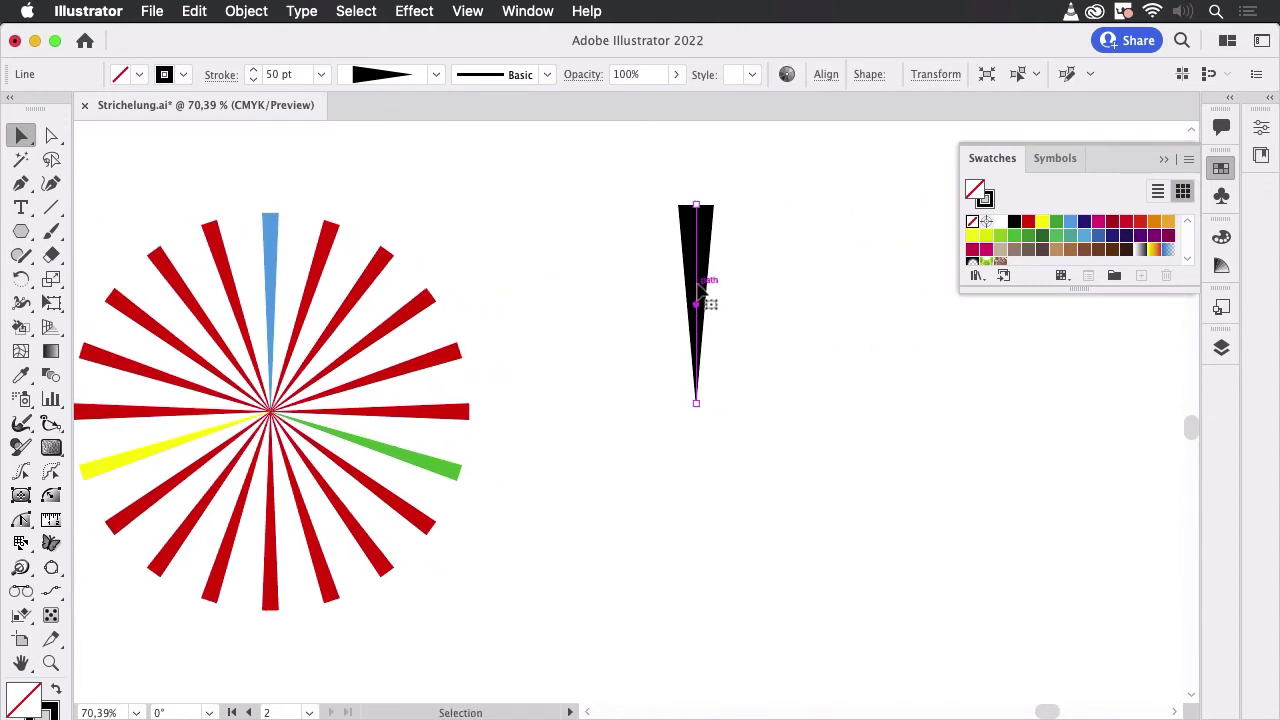
{"action": "mouse_move", "coordinate": [706, 304]}
{"action": "left_mouse_down"}
{"action": "mouse_move", "coordinate": [1078, 234]}
{"action": "mouse_move", "coordinate": [1036, 256]}
{"action": "left_mouse_up"}
{"action": "left_click", "coordinate": [1221, 195]}
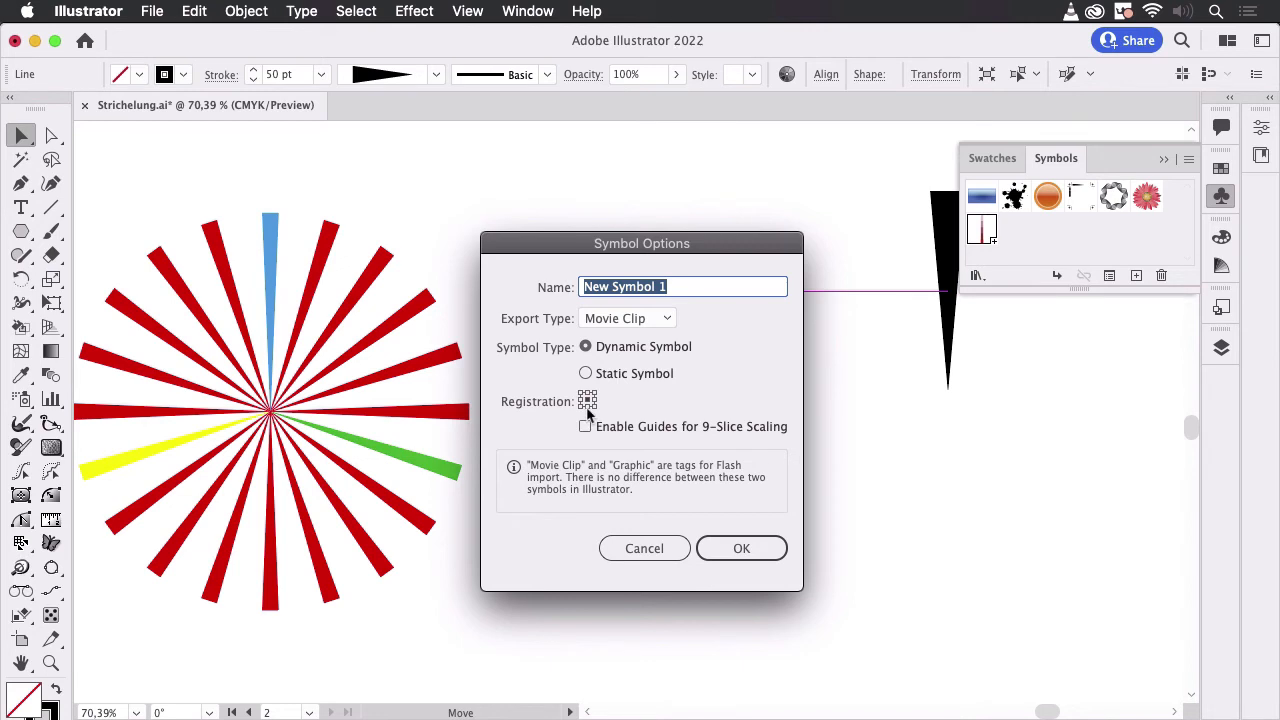
{"action": "left_click", "coordinate": [752, 548]}
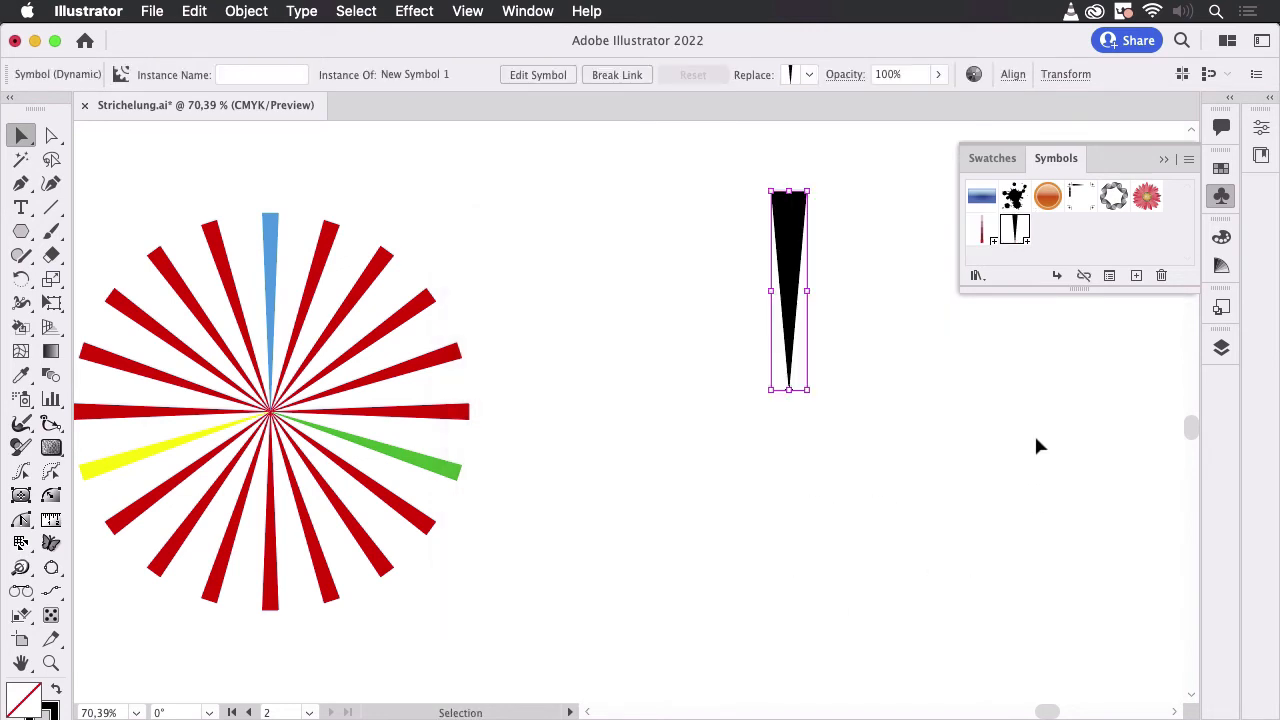
{"action": "left_click", "coordinate": [983, 406]}
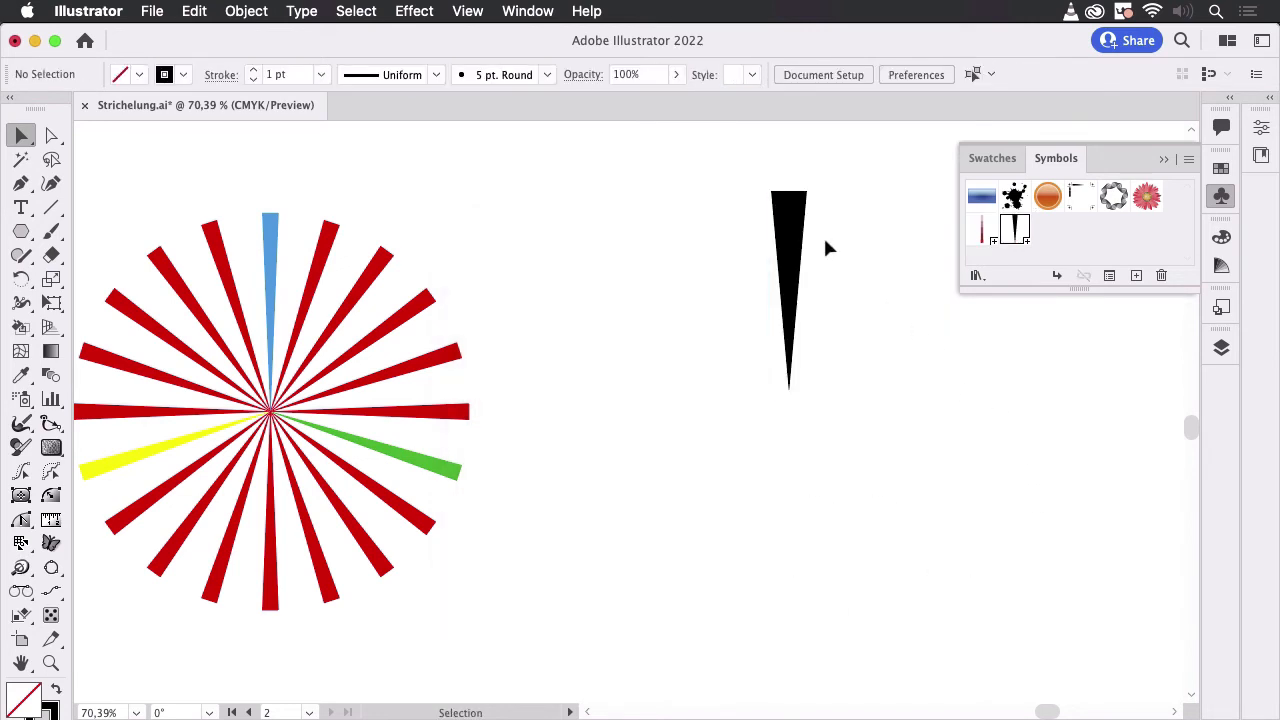
- Create a copy of the black symbol instance rotated 18° about its lower tip
{"action": "left_click", "coordinate": [806, 256]}
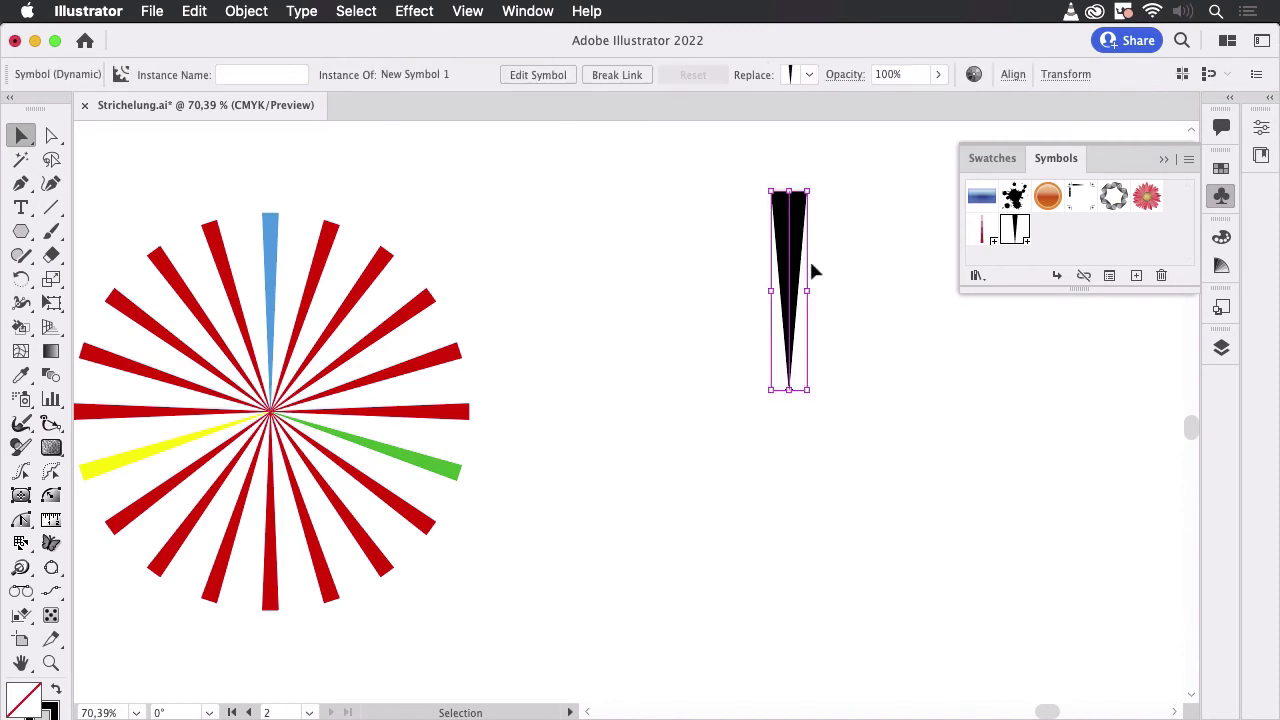
{"action": "double_click", "coordinate": [22, 280]}
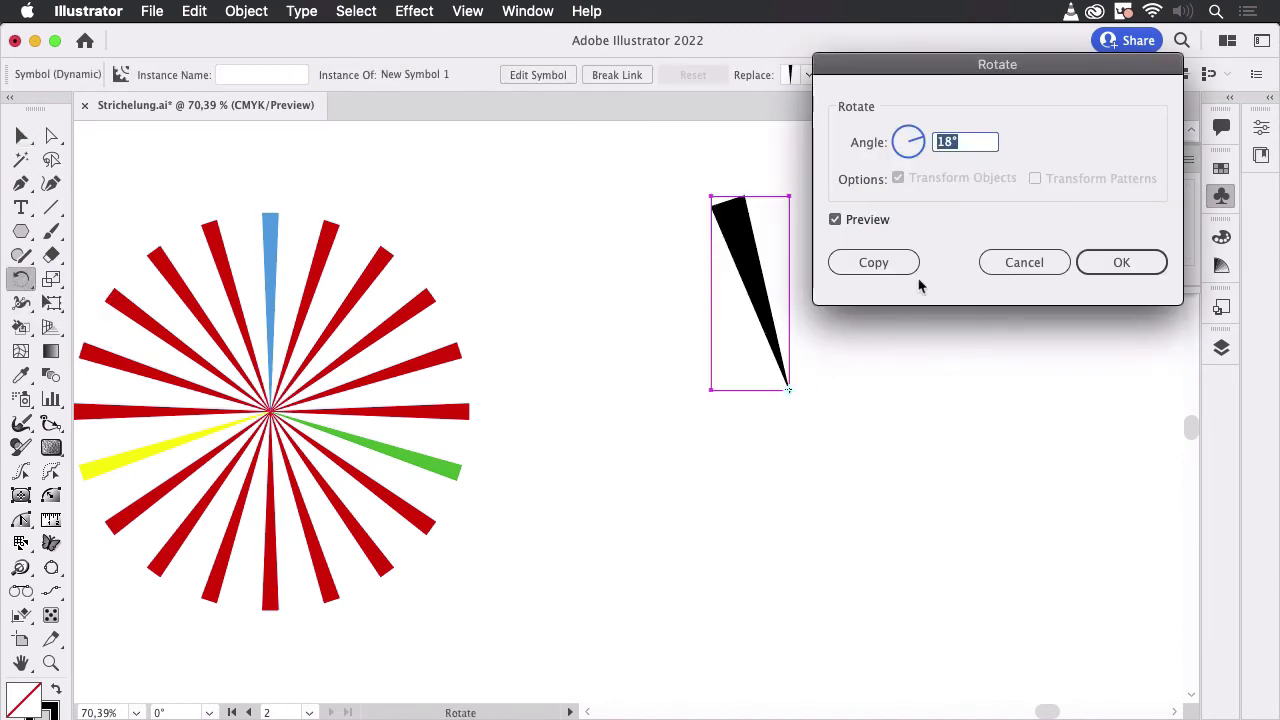
{"action": "left_click", "coordinate": [878, 262]}
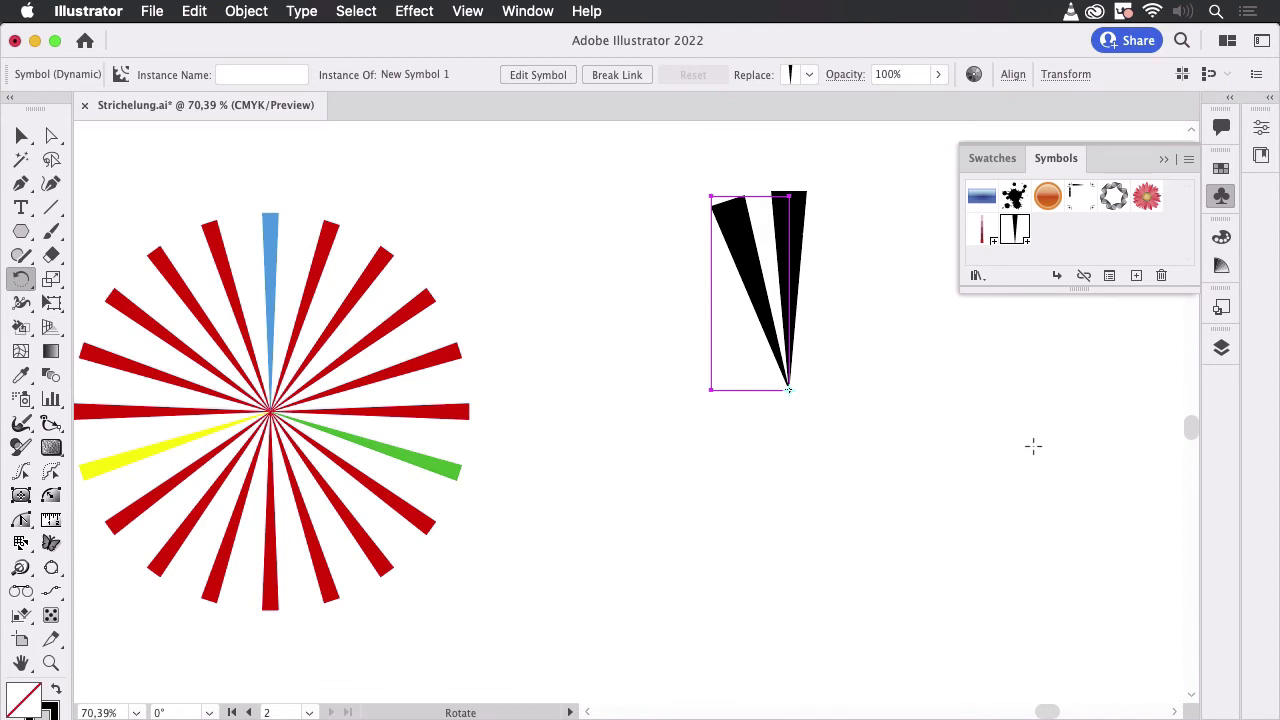
- Repeat the rotated copy until the black rays complete a full circle, and deselect the artwork
{"action": "key", "text": "super+d"}
{"action": "key", "text": "super+d"}
{"action": "key", "text": "super+d"}
{"action": "key", "text": "super+d"}
{"action": "key", "text": "super+d"}
{"action": "key", "text": "super+d"}
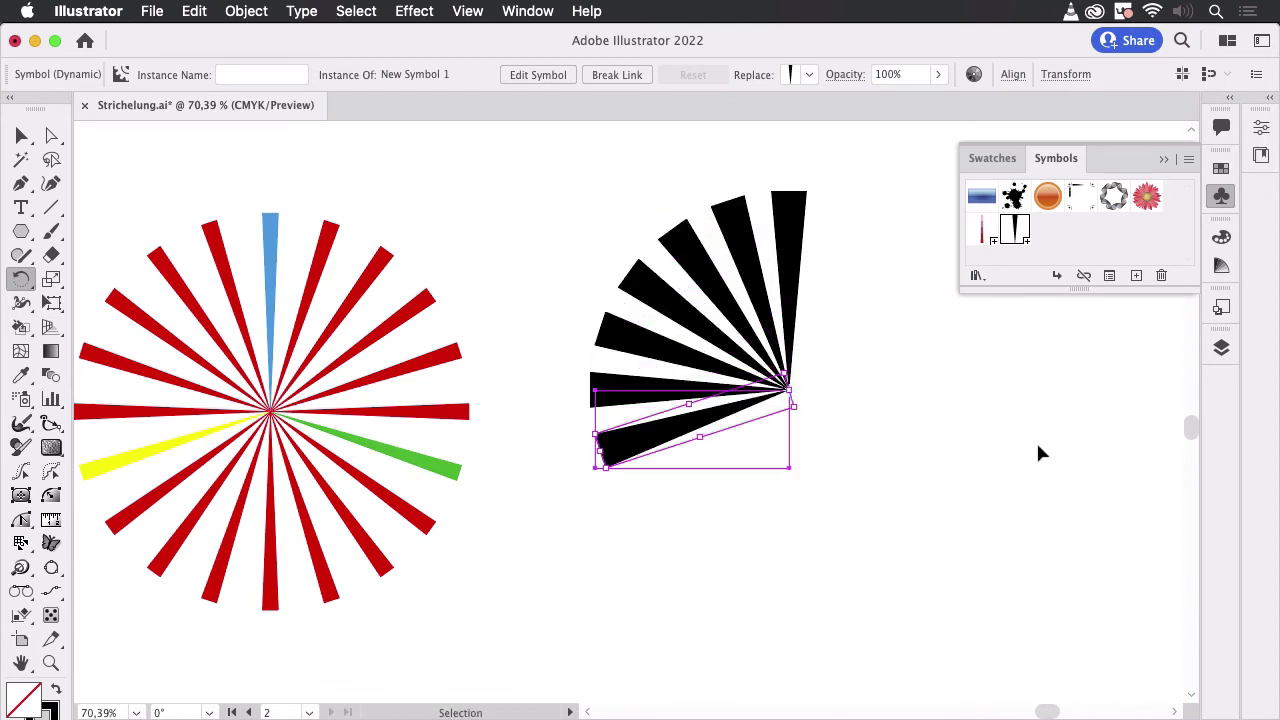
{"action": "key", "text": "super+d"}
{"action": "key", "text": "super+d"}
{"action": "key", "text": "super+d"}
{"action": "key", "text": "super+d"}
{"action": "key", "text": "super+d"}
{"action": "key", "text": "super+d"}
{"action": "key", "text": "super+d"}
{"action": "key", "text": "super+d"}
{"action": "key", "text": "super+d"}
{"action": "key", "text": "super+d"}
{"action": "key", "text": "super+d"}
{"action": "key", "text": "super+d"}
{"action": "key", "text": "super+d"}
{"action": "key", "text": "super+d"}
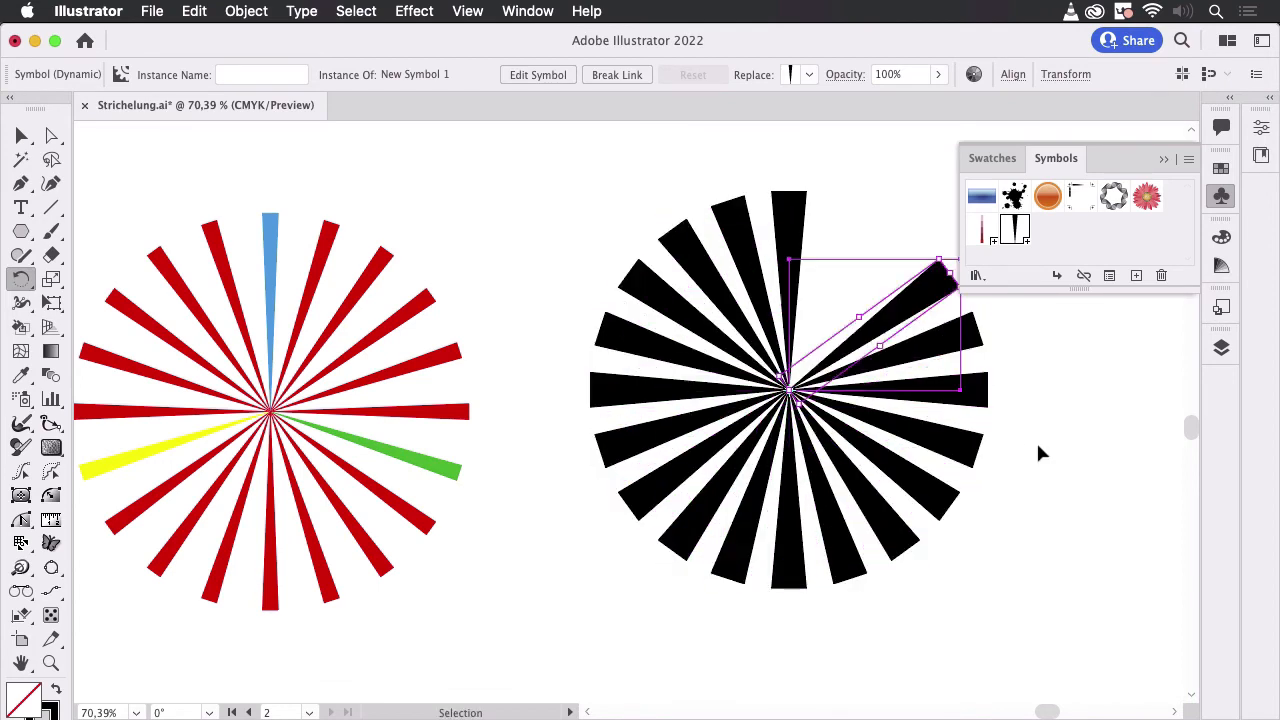
{"action": "key", "text": "super+d"}
{"action": "key", "text": "super+d"}
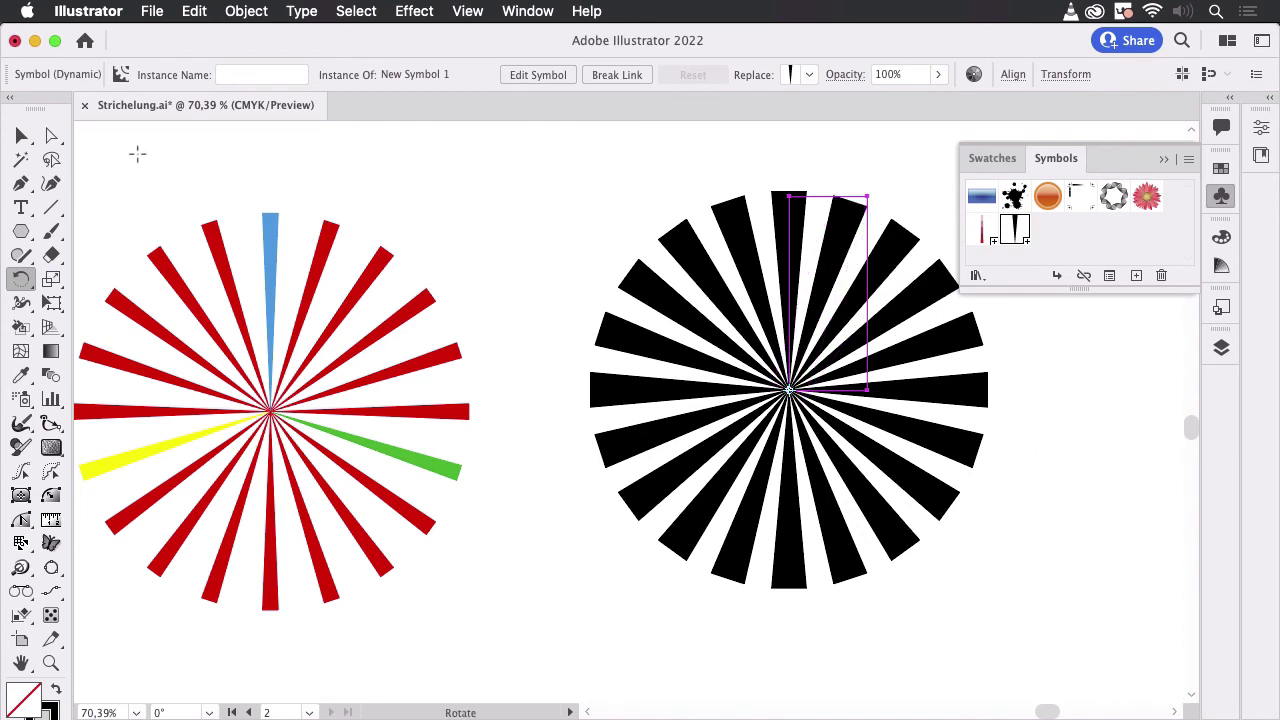
{"action": "key", "text": "v"}
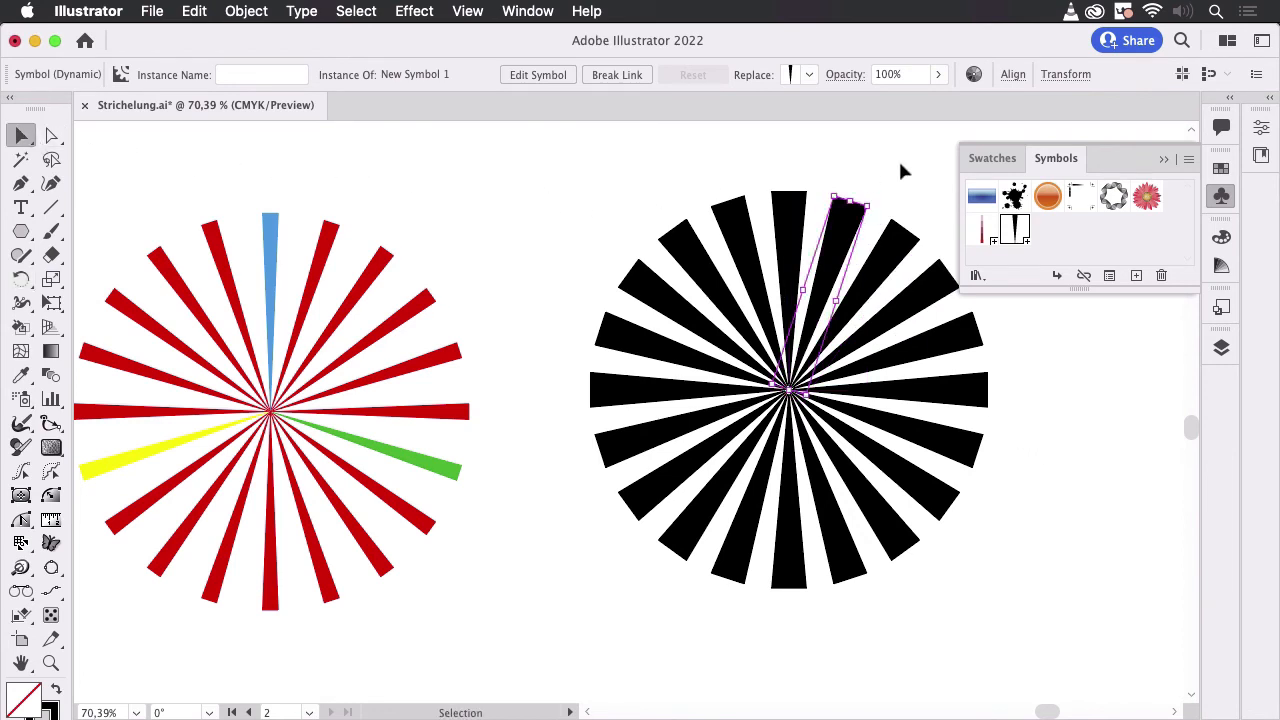
{"action": "left_click", "coordinate": [899, 176]}
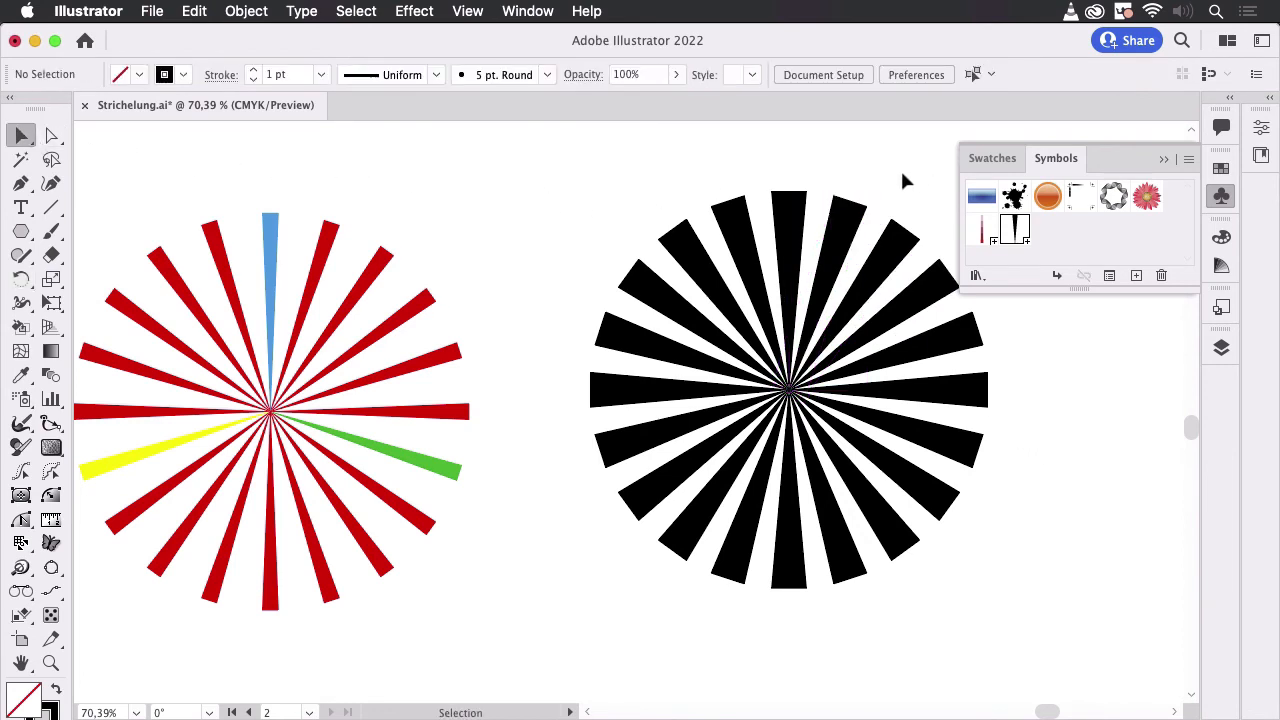
- Edit the black ray symbol by bending its straight path into a curve bulging to the left, and leave symbol editing
{"action": "double_click", "coordinate": [791, 261]}
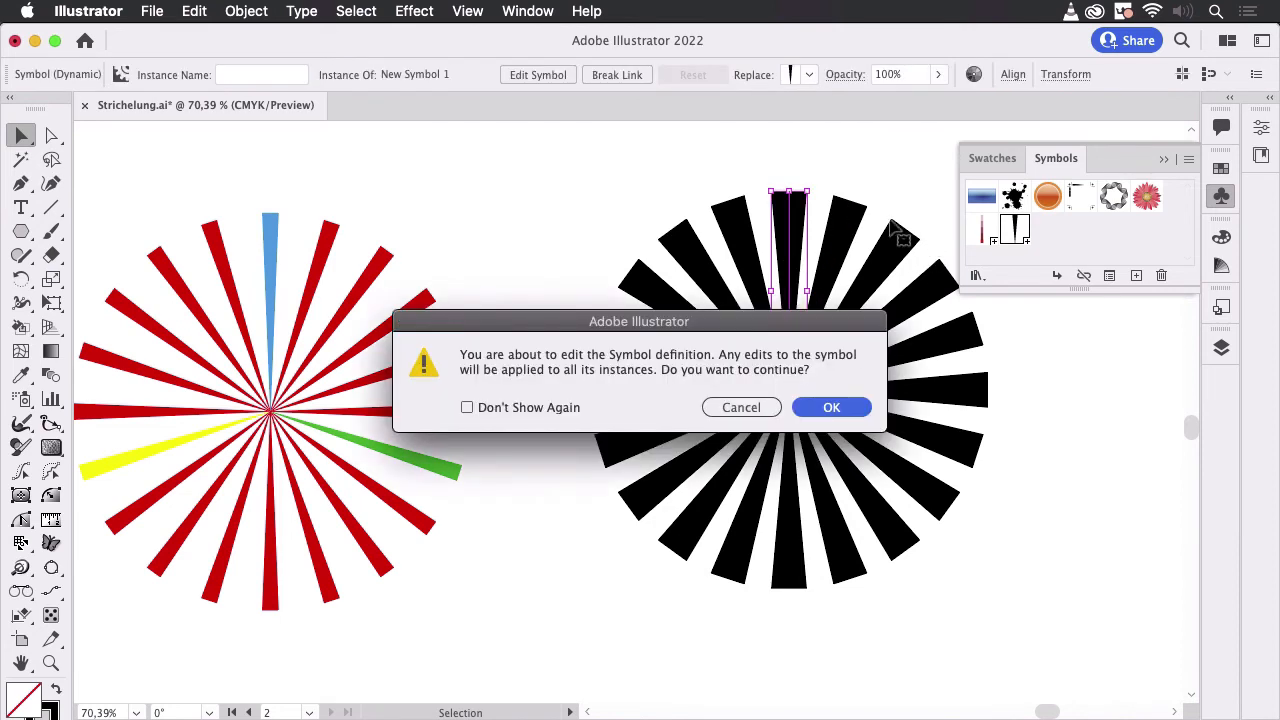
{"action": "left_click", "coordinate": [842, 408]}
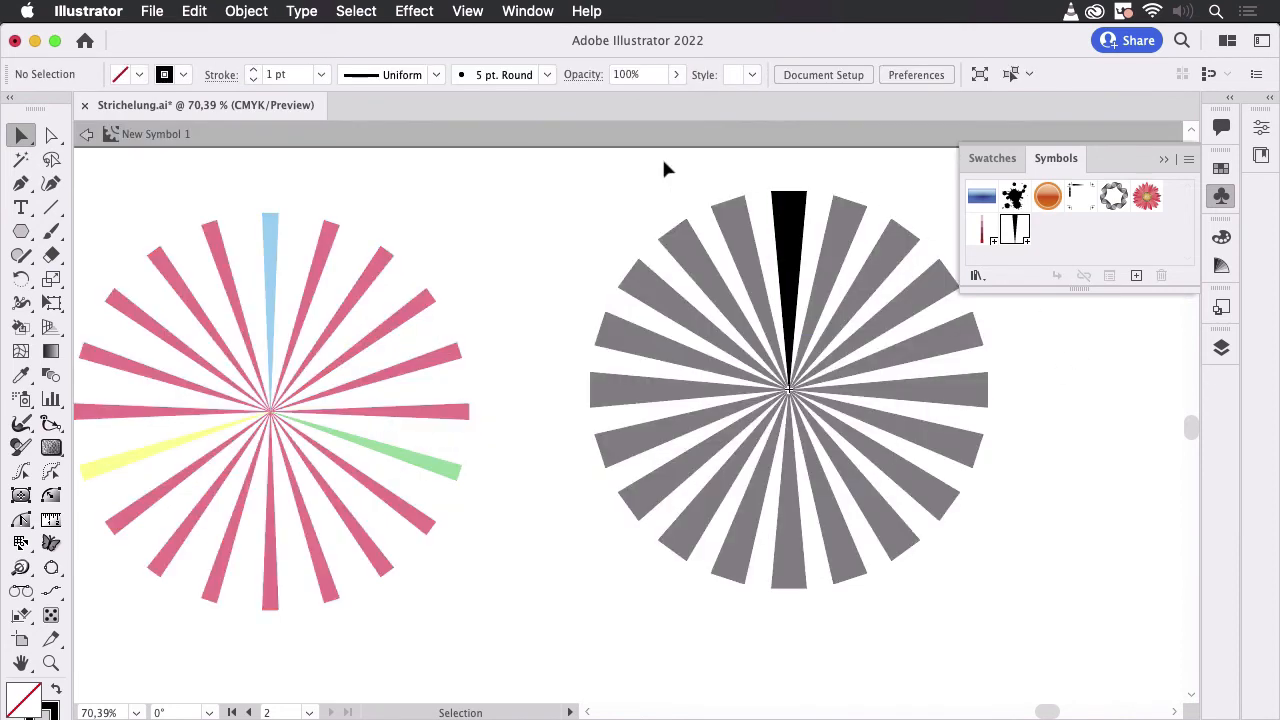
{"action": "left_click", "coordinate": [22, 185]}
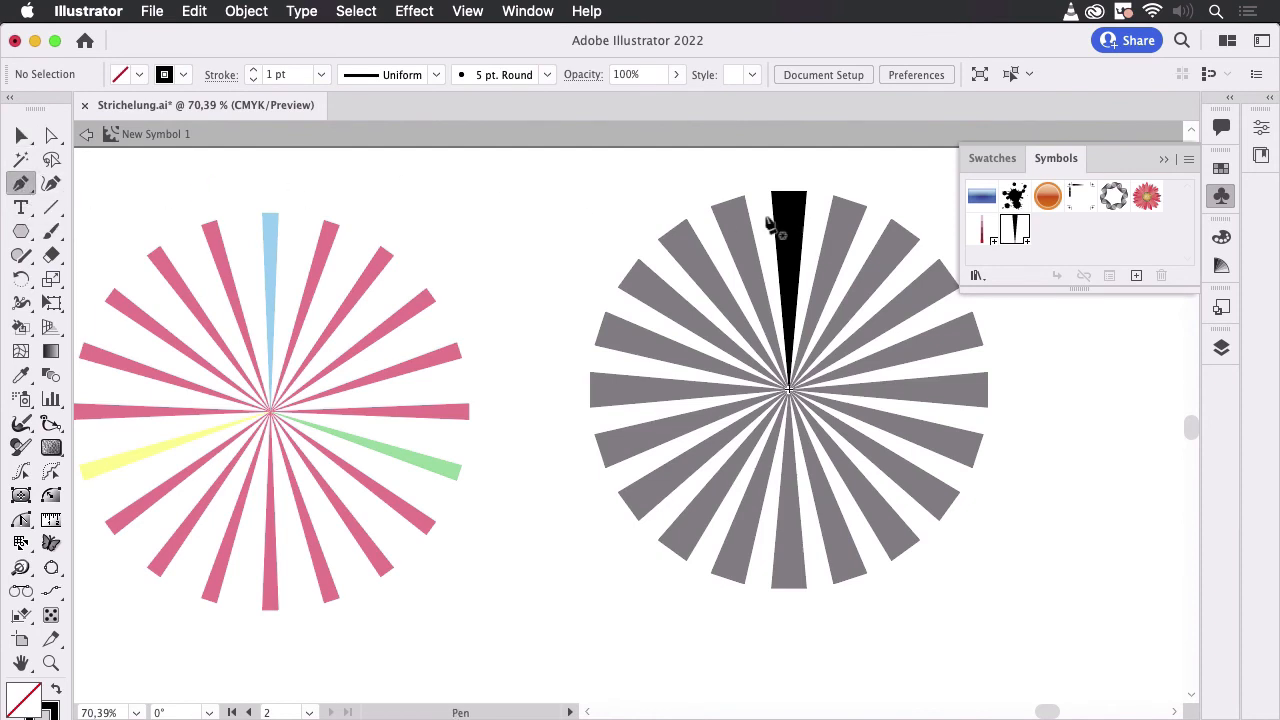
{"action": "key", "text": "super"}
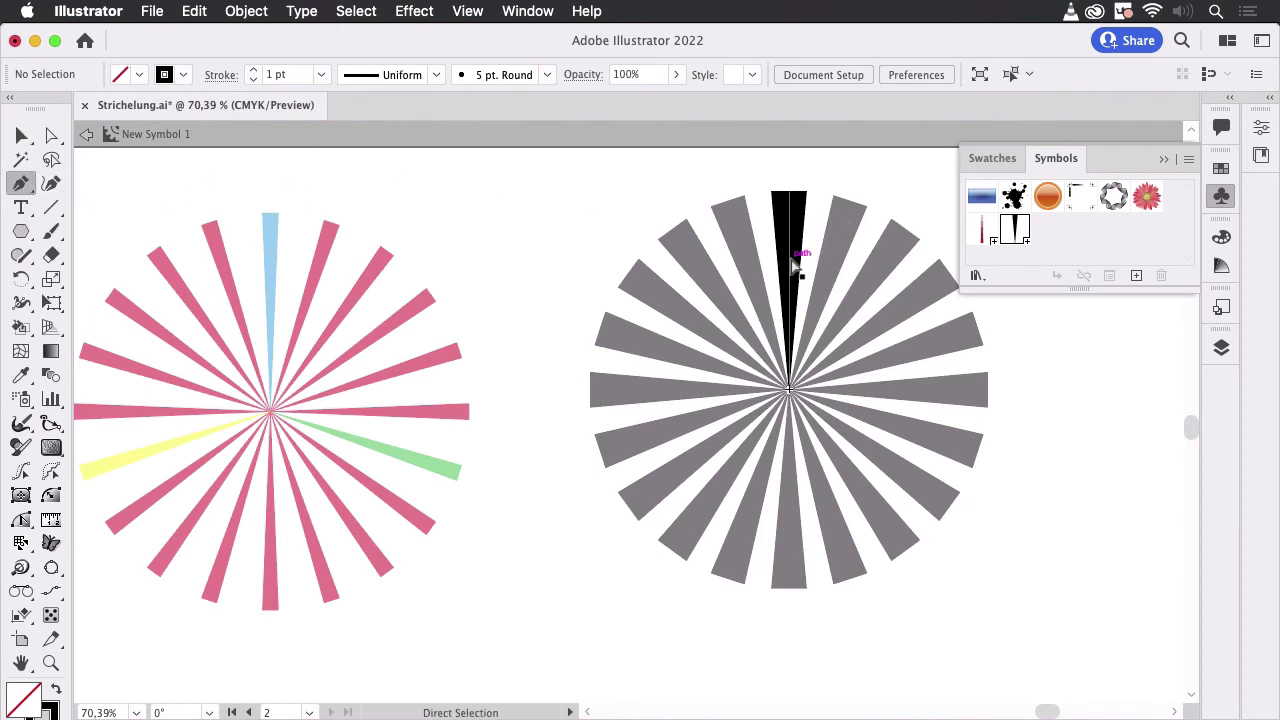
{"action": "left_click", "coordinate": [797, 264], "text": "super"}
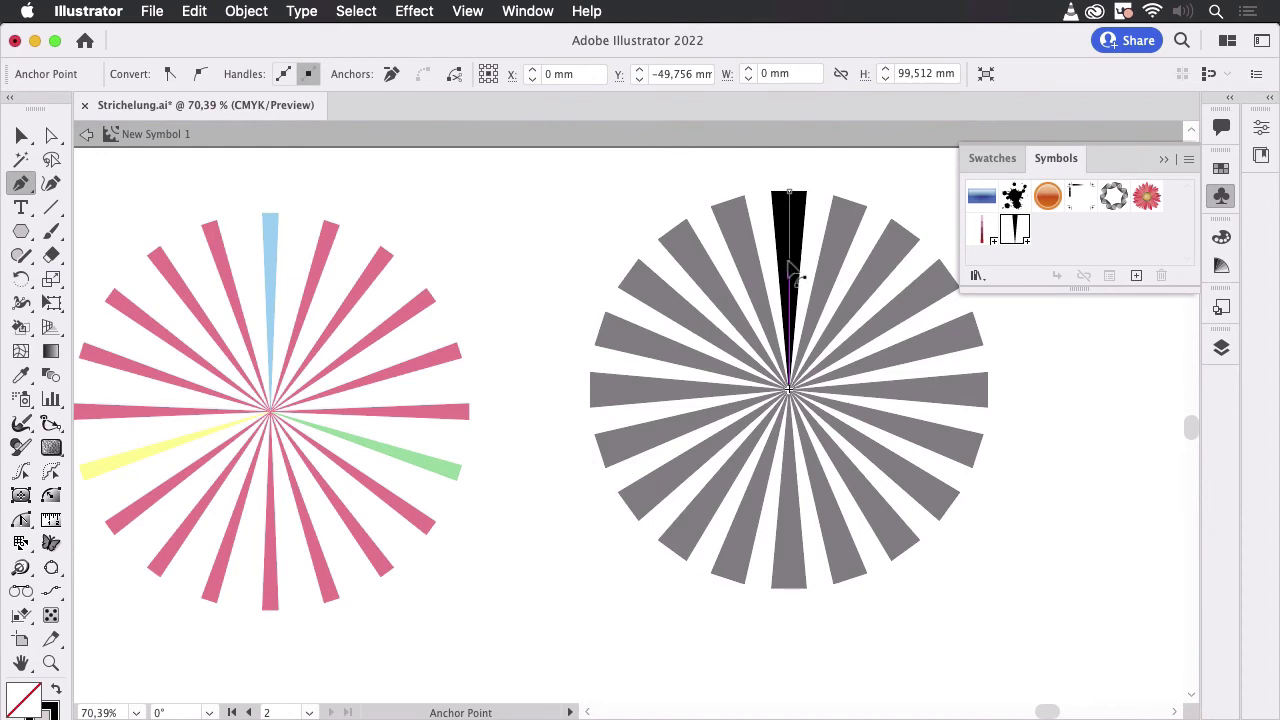
{"action": "left_click_drag", "start_coordinate": [792, 268], "coordinate": [766, 272]}
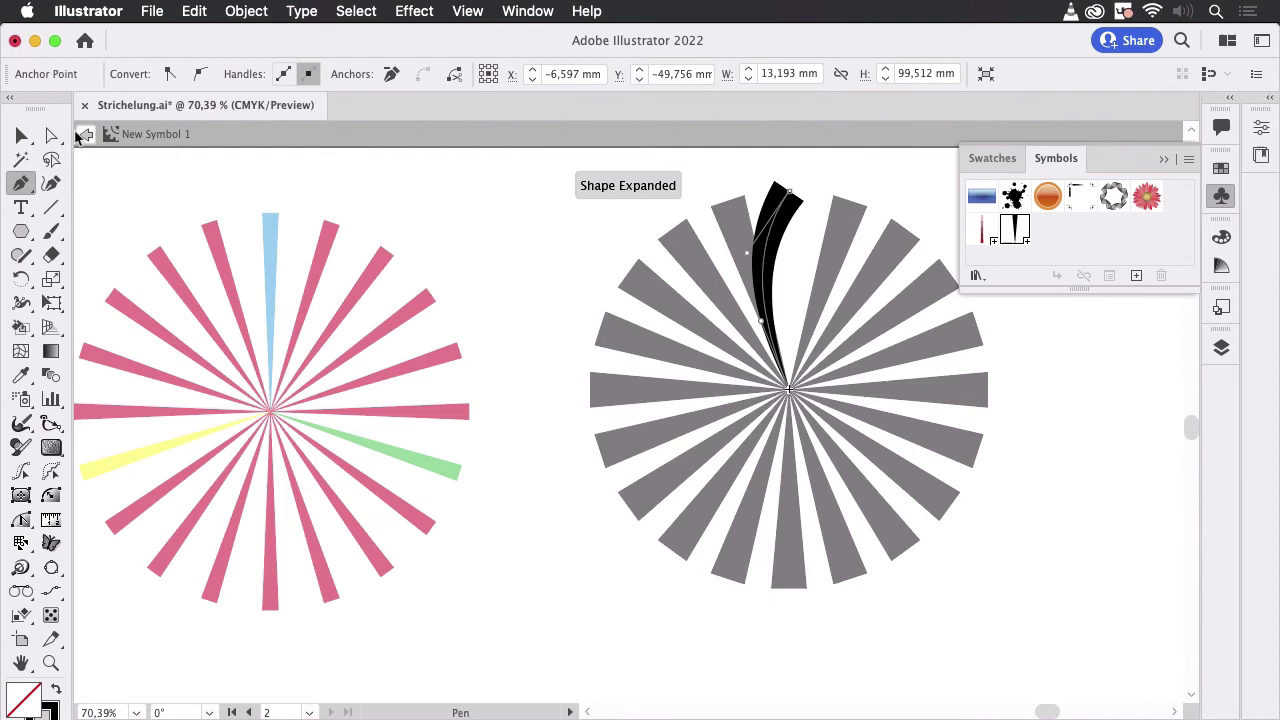
{"action": "left_click", "coordinate": [21, 135]}
{"action": "double_click", "coordinate": [557, 215]}
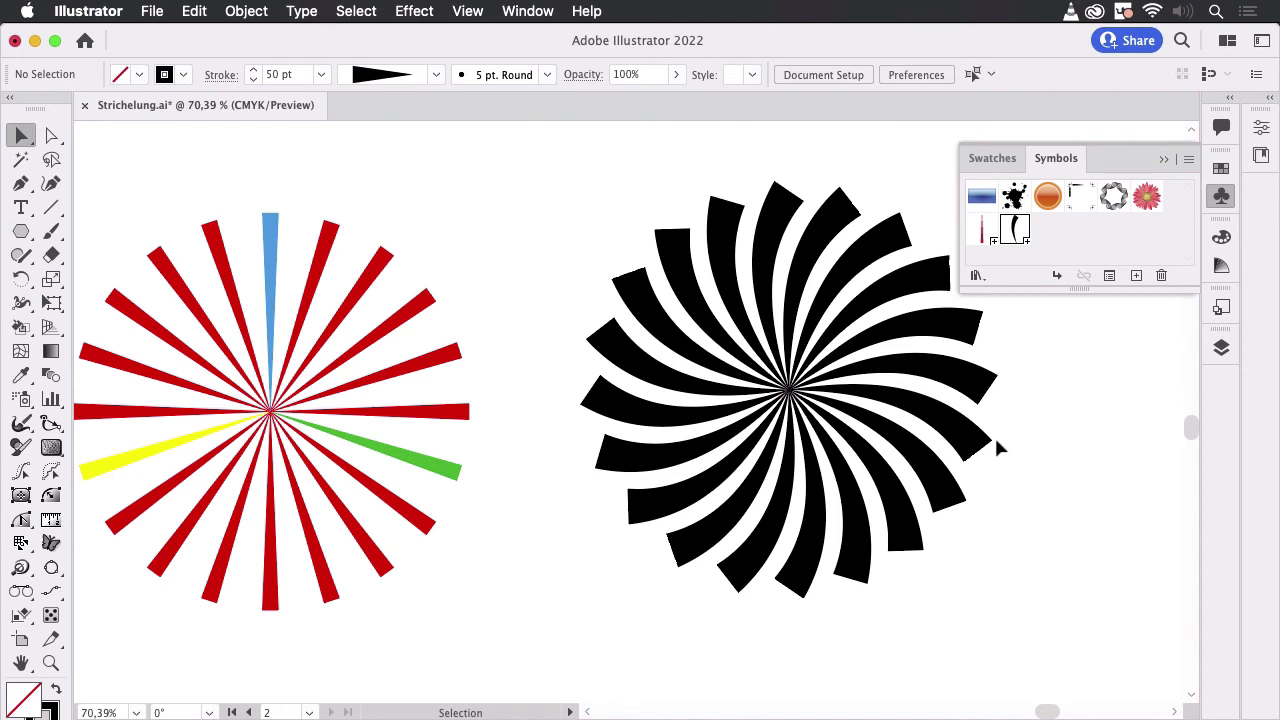
- Recolour the top curved ray's stroke red and the strokes of the four neighbouring rays on the lower-right side orange
{"action": "left_click", "coordinate": [51, 135]}
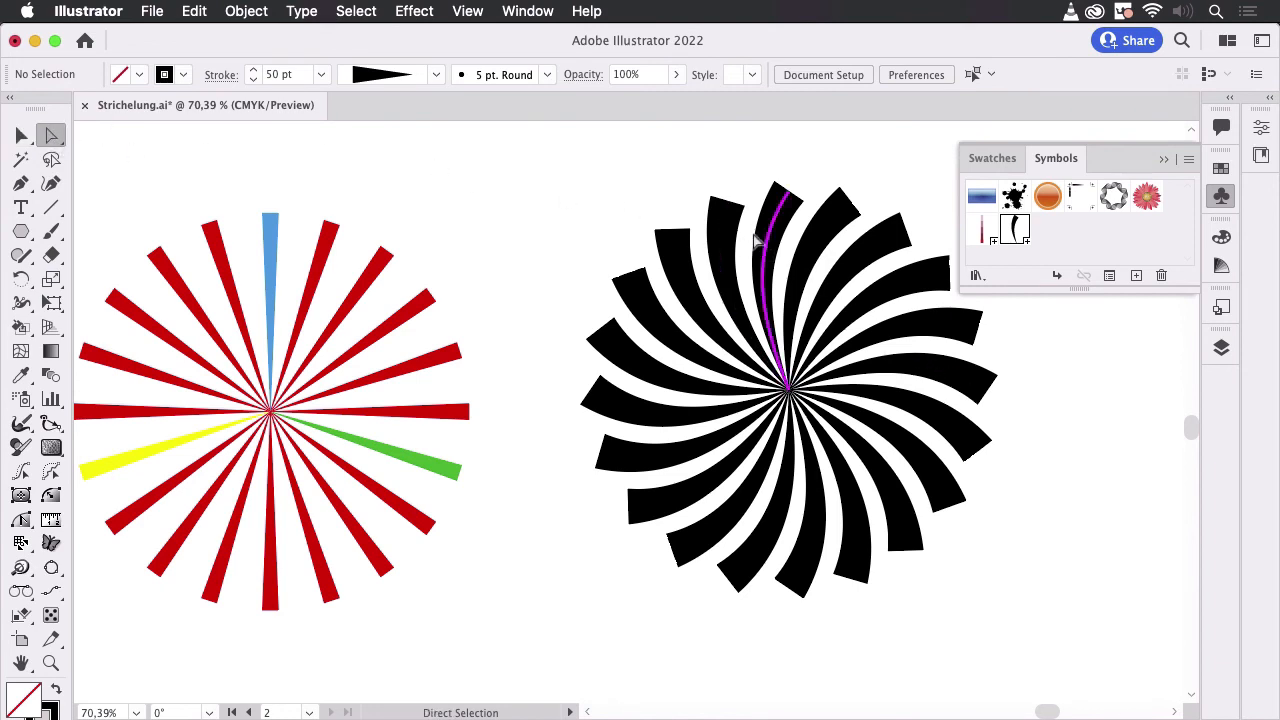
{"action": "left_click", "coordinate": [776, 202]}
{"action": "left_click", "coordinate": [1221, 168]}
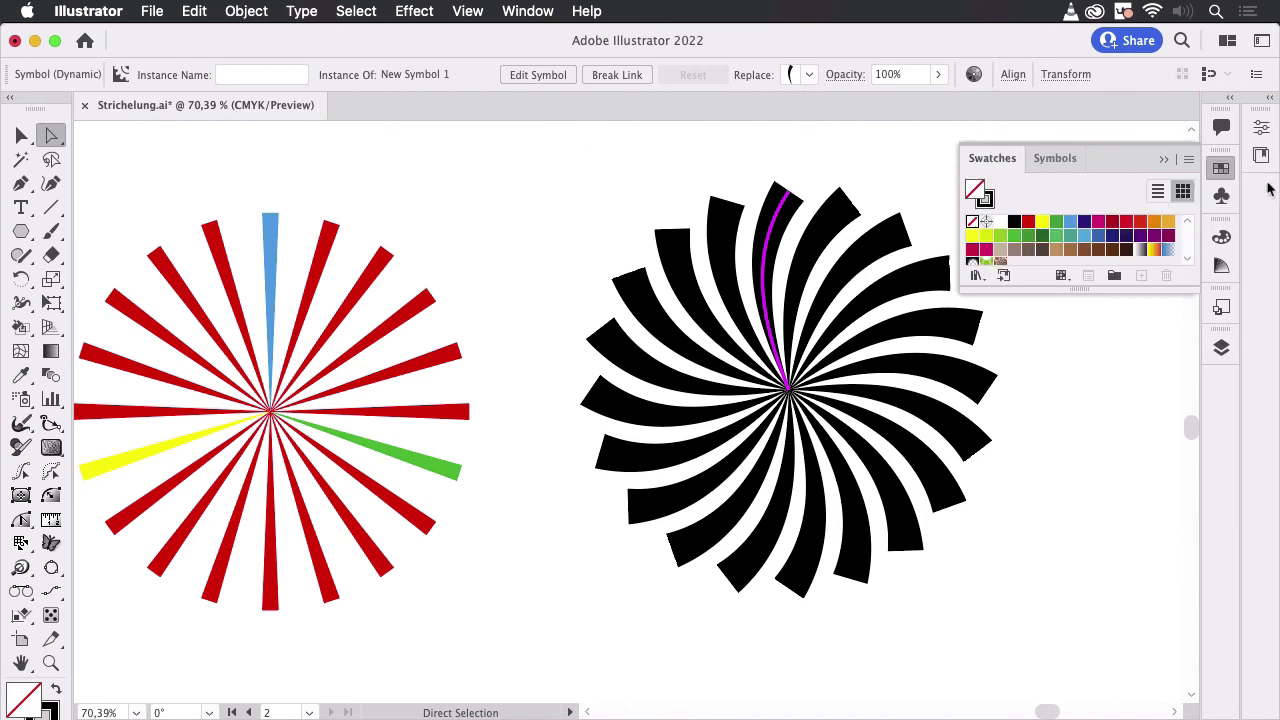
{"action": "left_click", "coordinate": [1028, 221]}
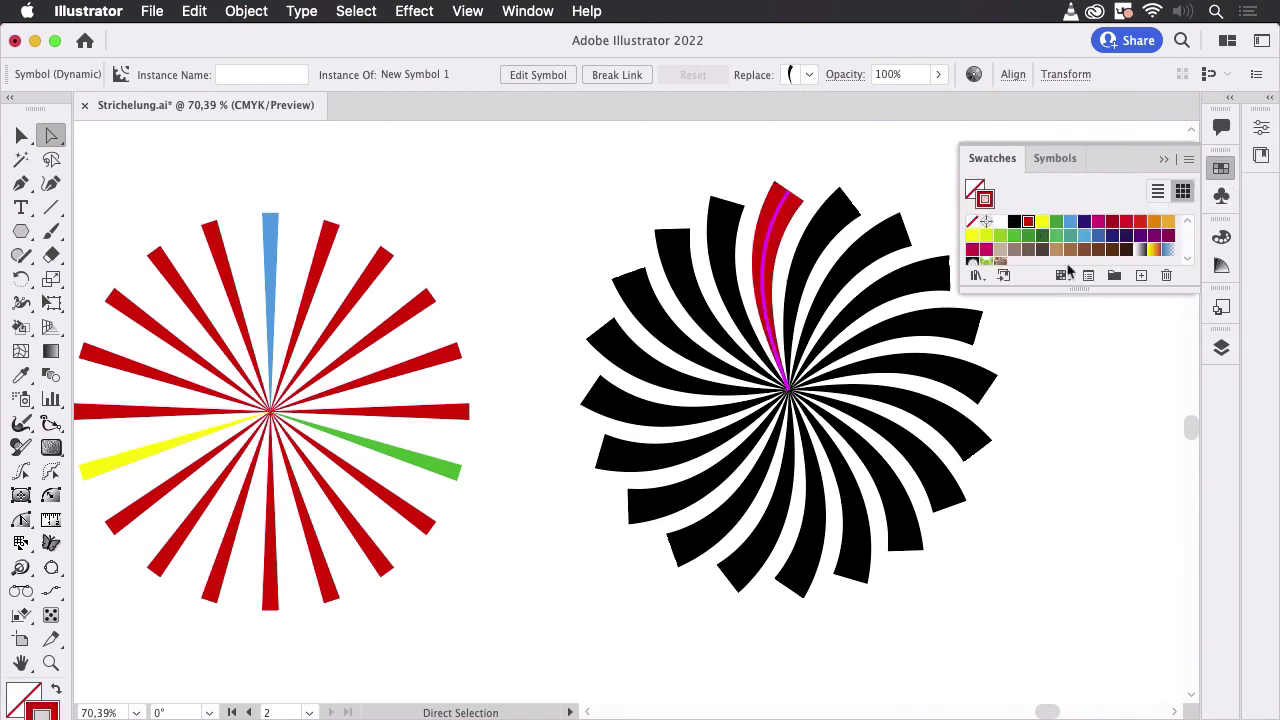
{"action": "left_click_drag", "start_coordinate": [1113, 389], "coordinate": [882, 582]}
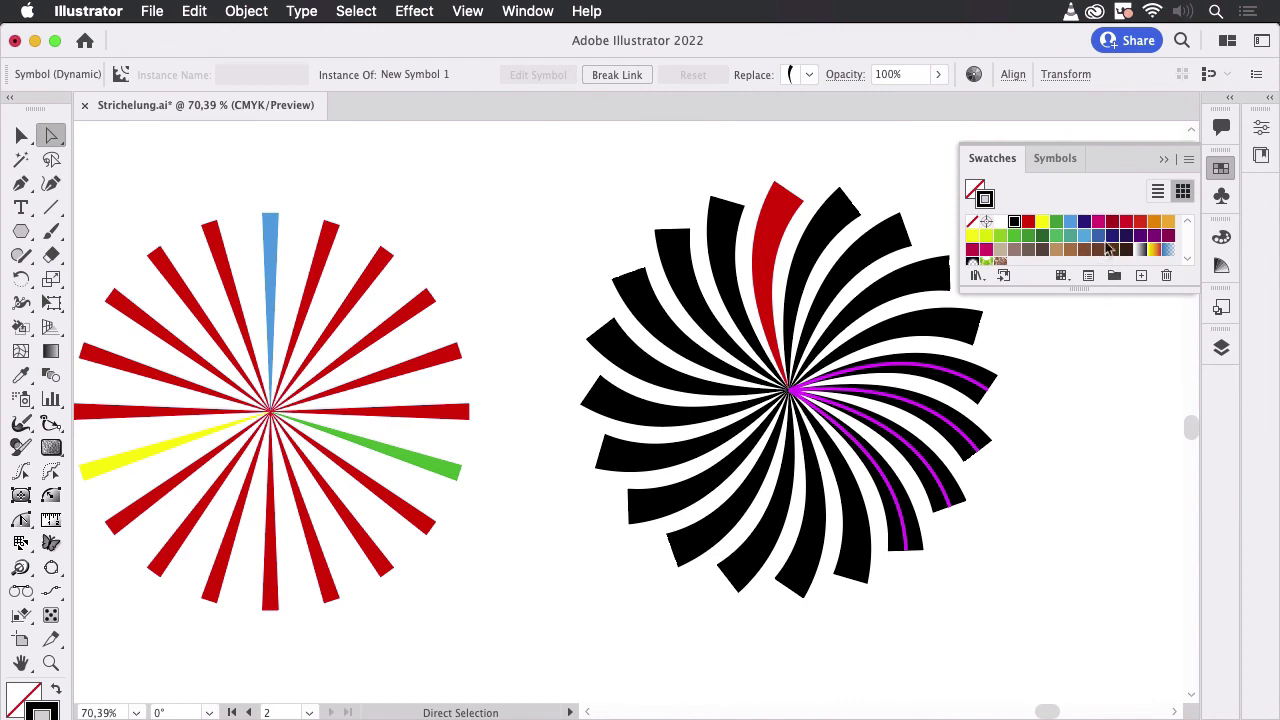
{"action": "left_click", "coordinate": [1154, 221]}
{"action": "left_click", "coordinate": [1097, 463]}
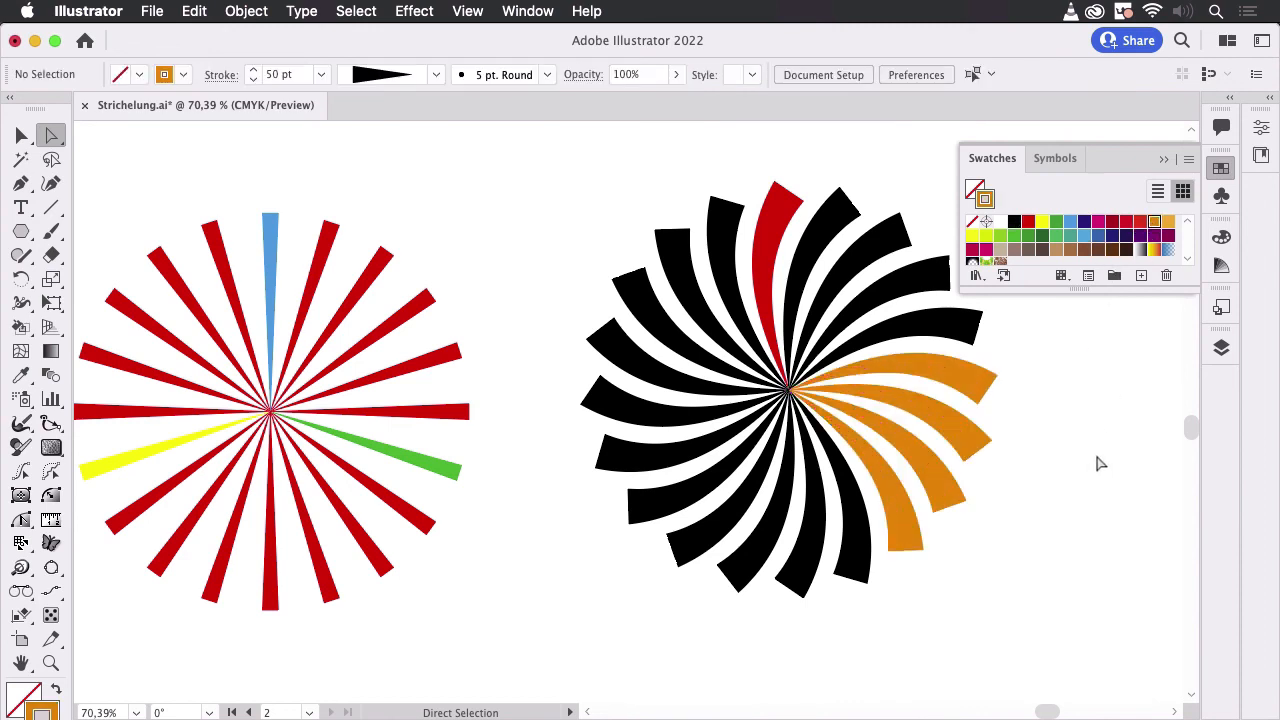